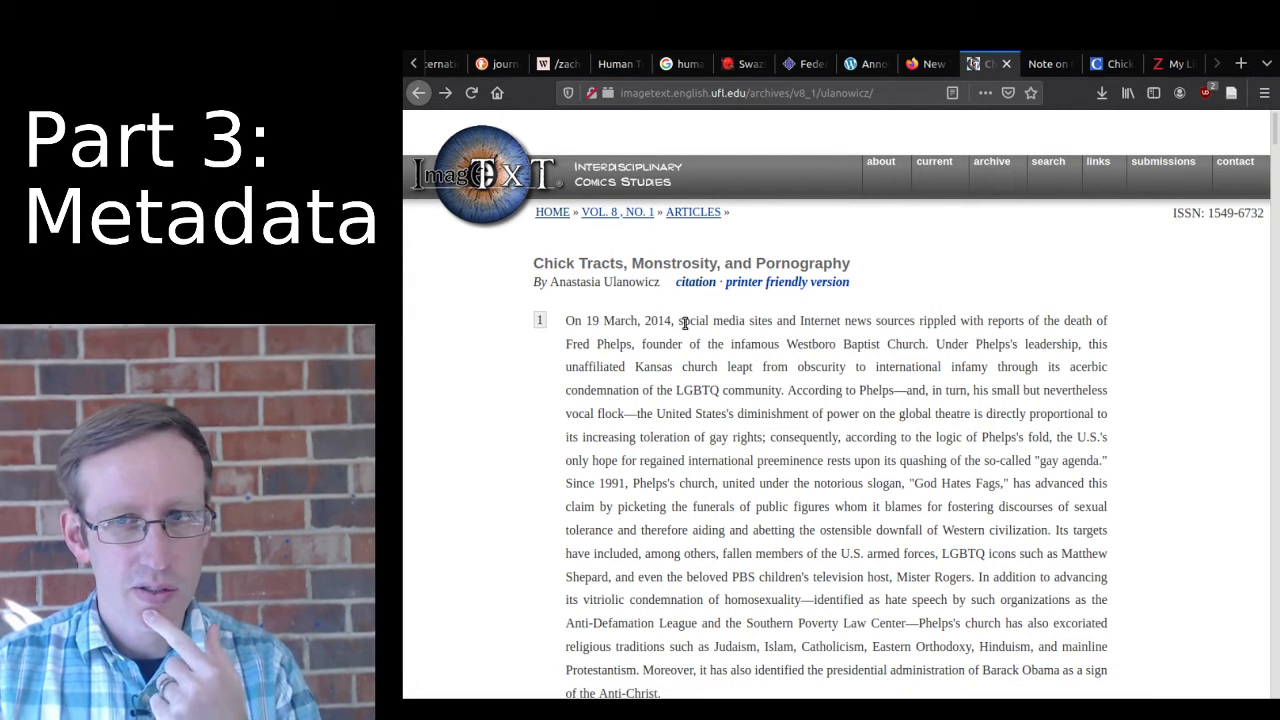
Save the article page "Chick Tracts, Monstrosity, and Pornography" to the Zotero library.
click(1203, 251)
click(1023, 461)
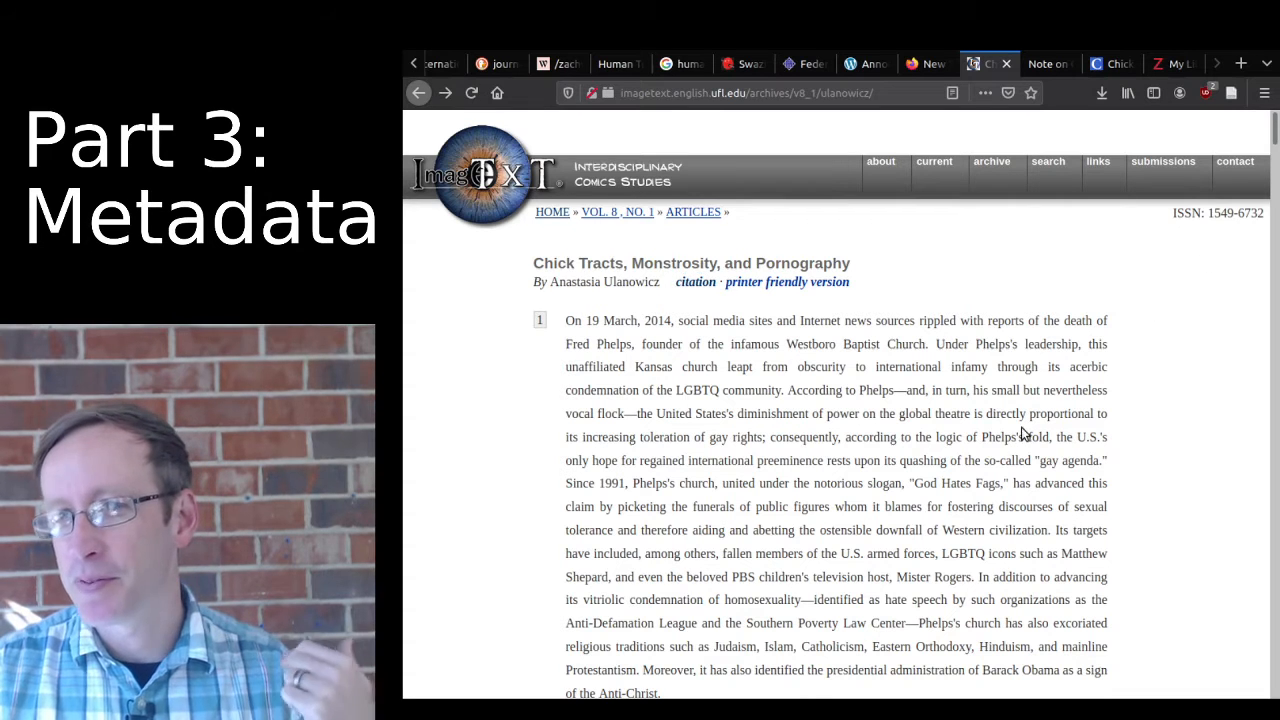
click(1232, 100)
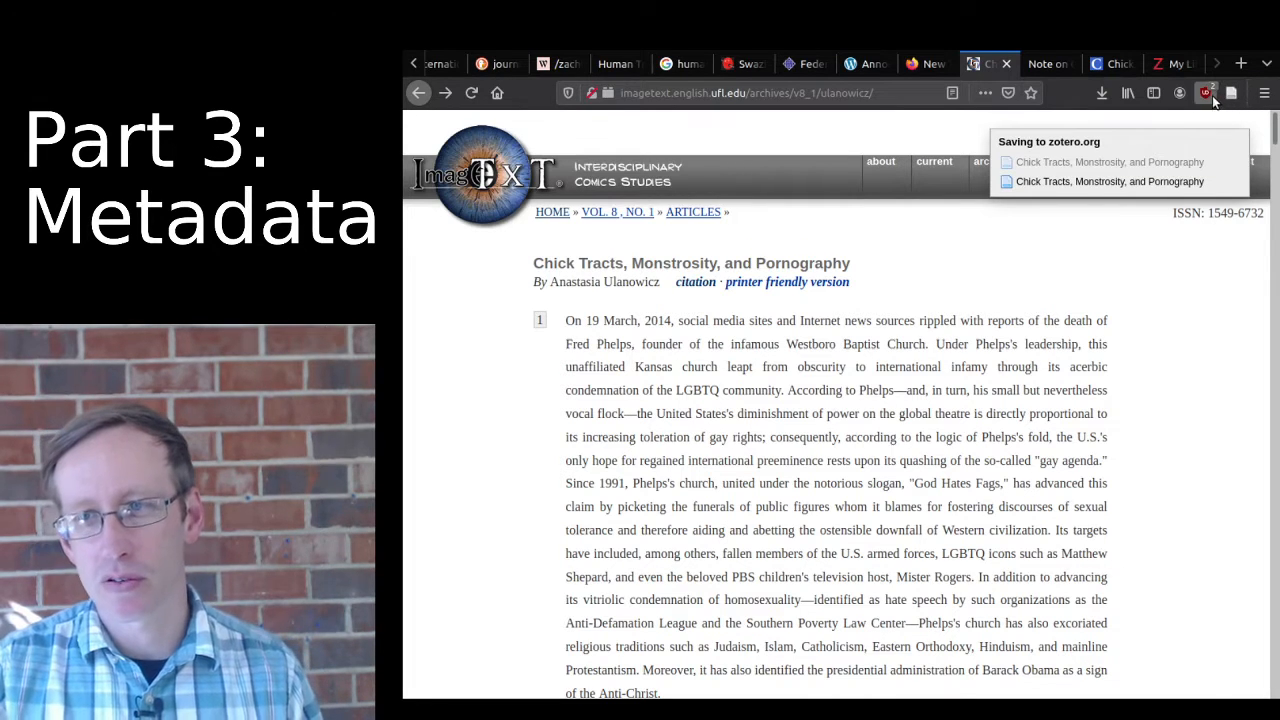
Switch to the Zotero library and change the saved Chick Tracts item's type from Web Page to Journal Article.
click(1161, 64)
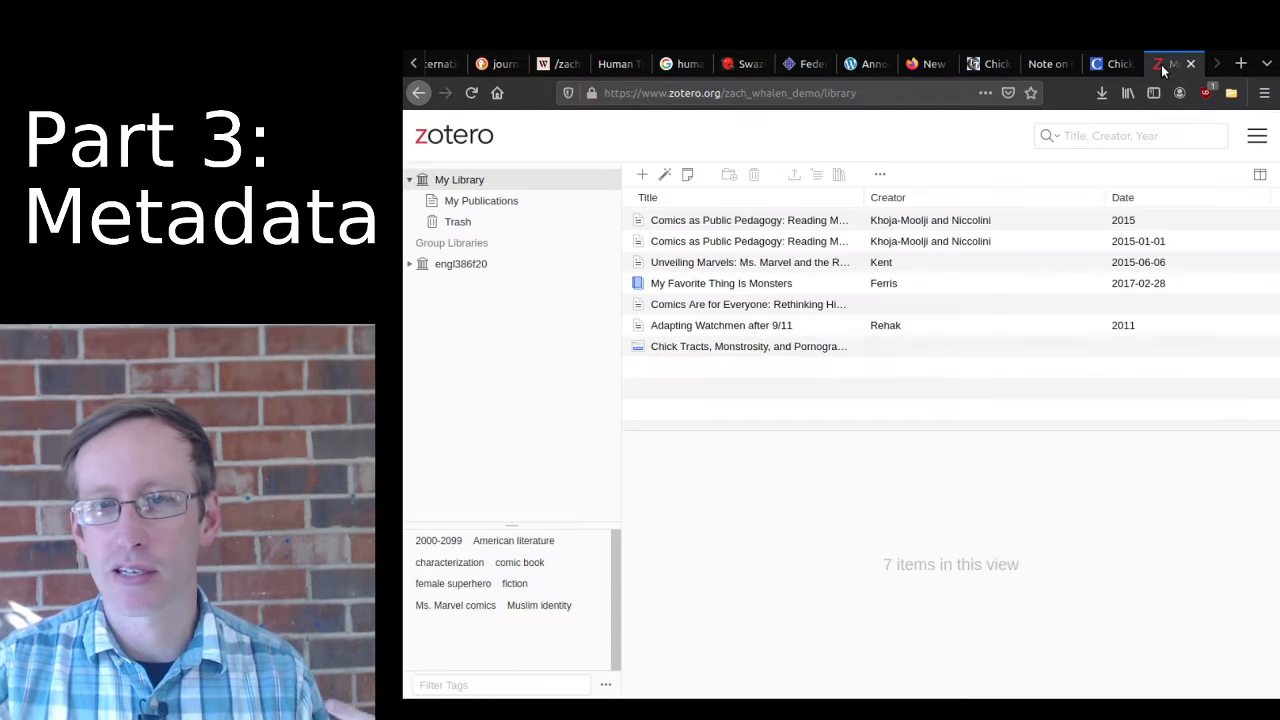
click(713, 347)
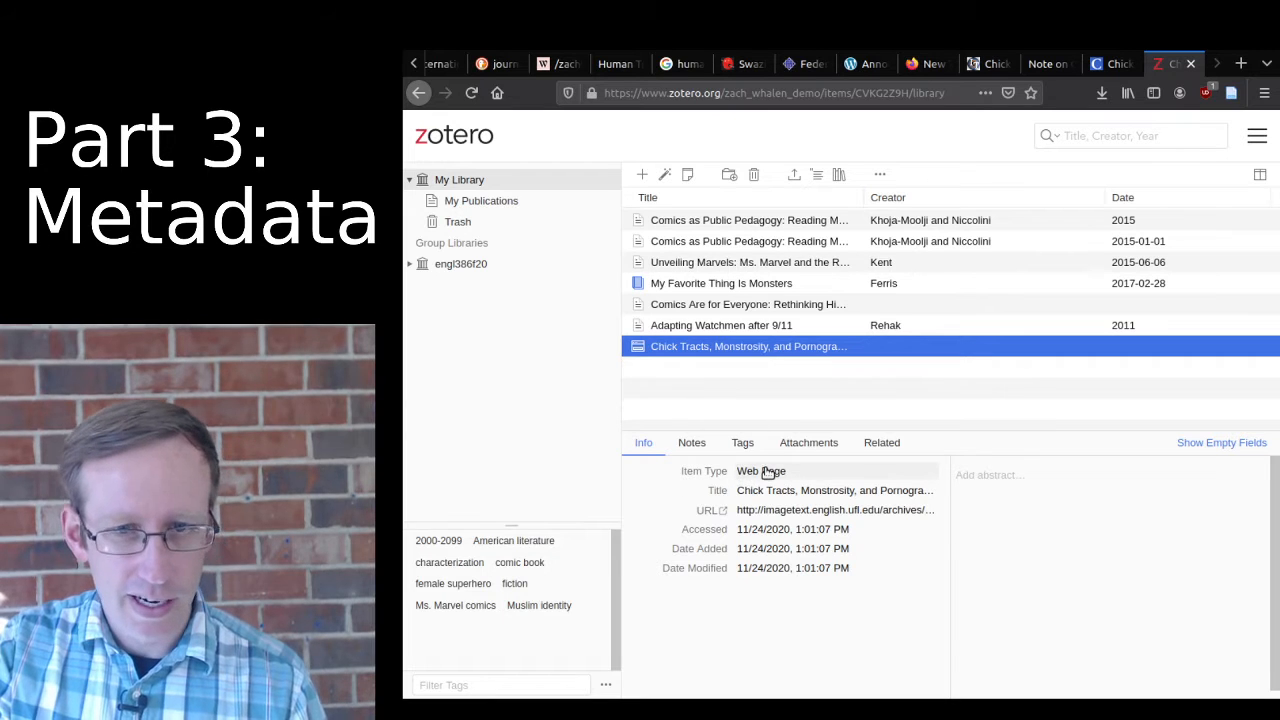
click(766, 472)
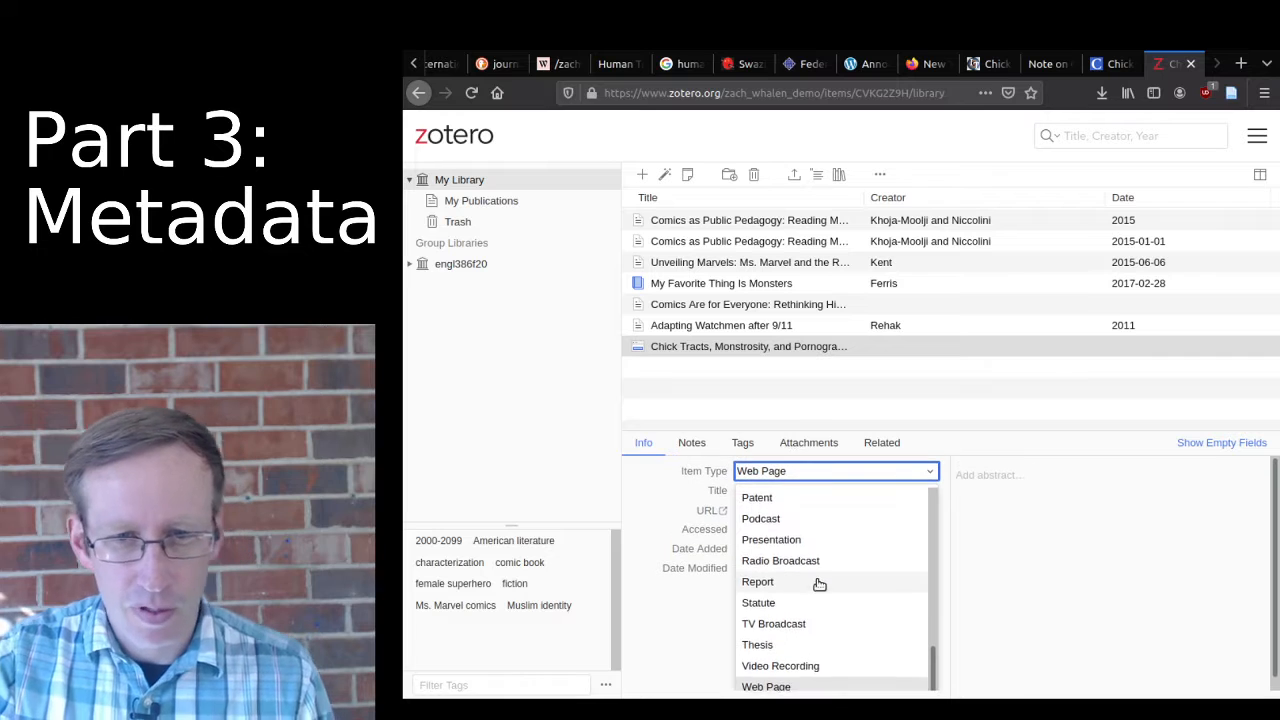
scroll(805, 580, up, 3)
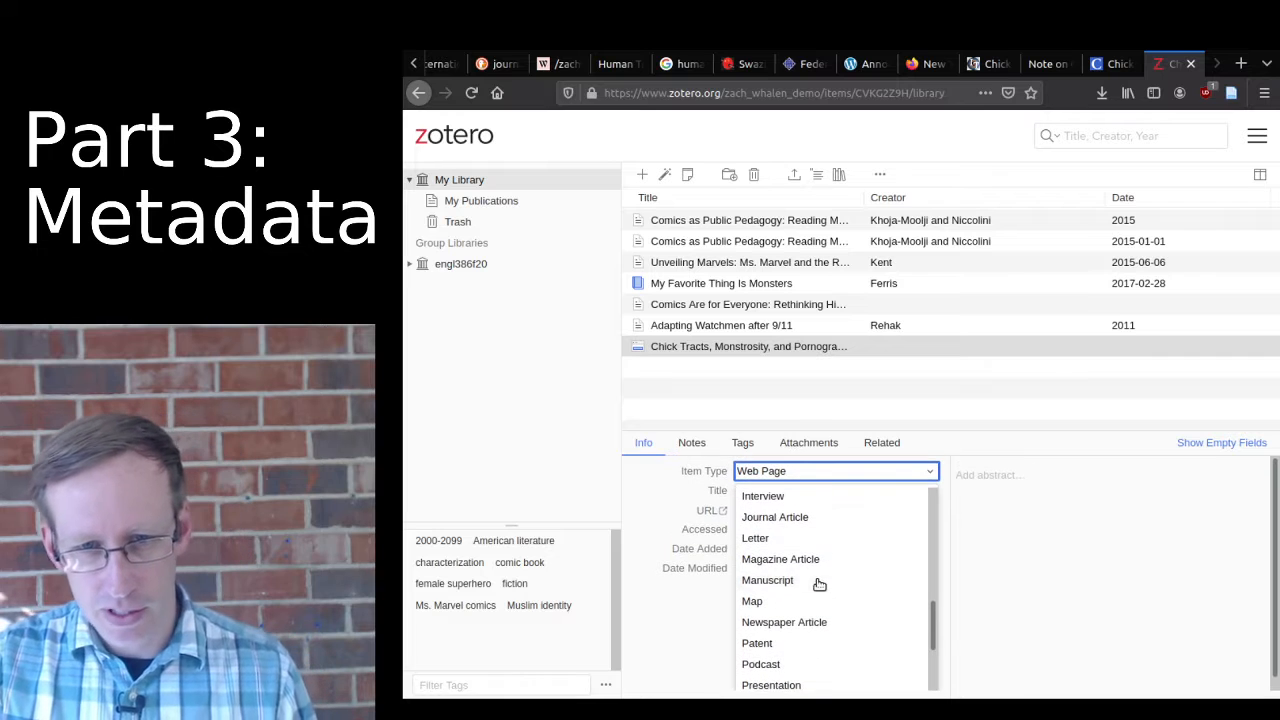
click(796, 518)
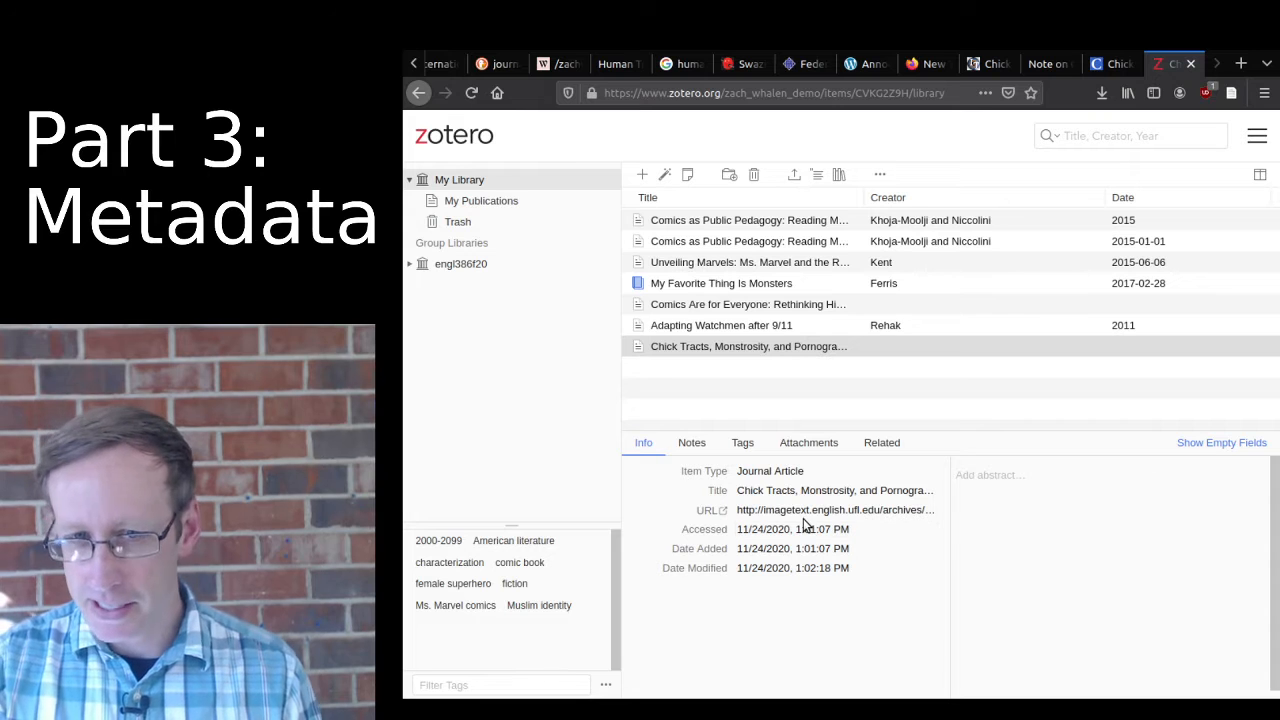
Check the article's full title in its record and show the record's empty fields.
click(757, 491)
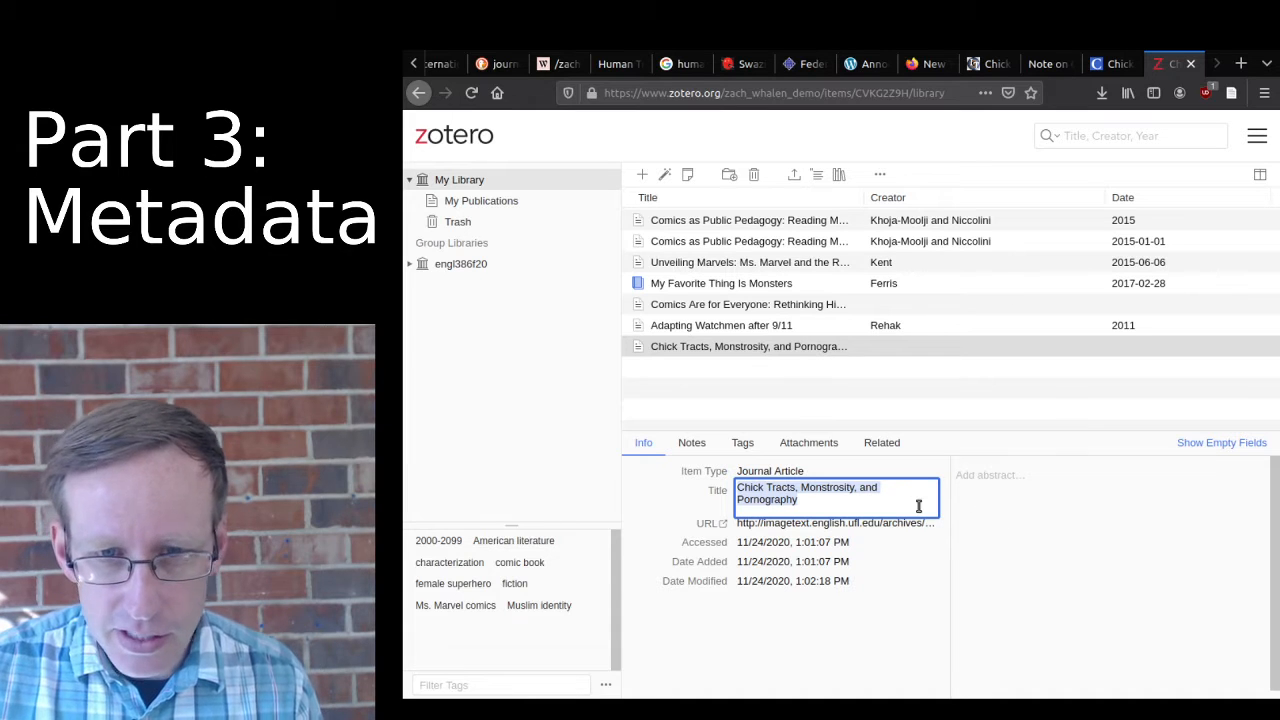
click(819, 626)
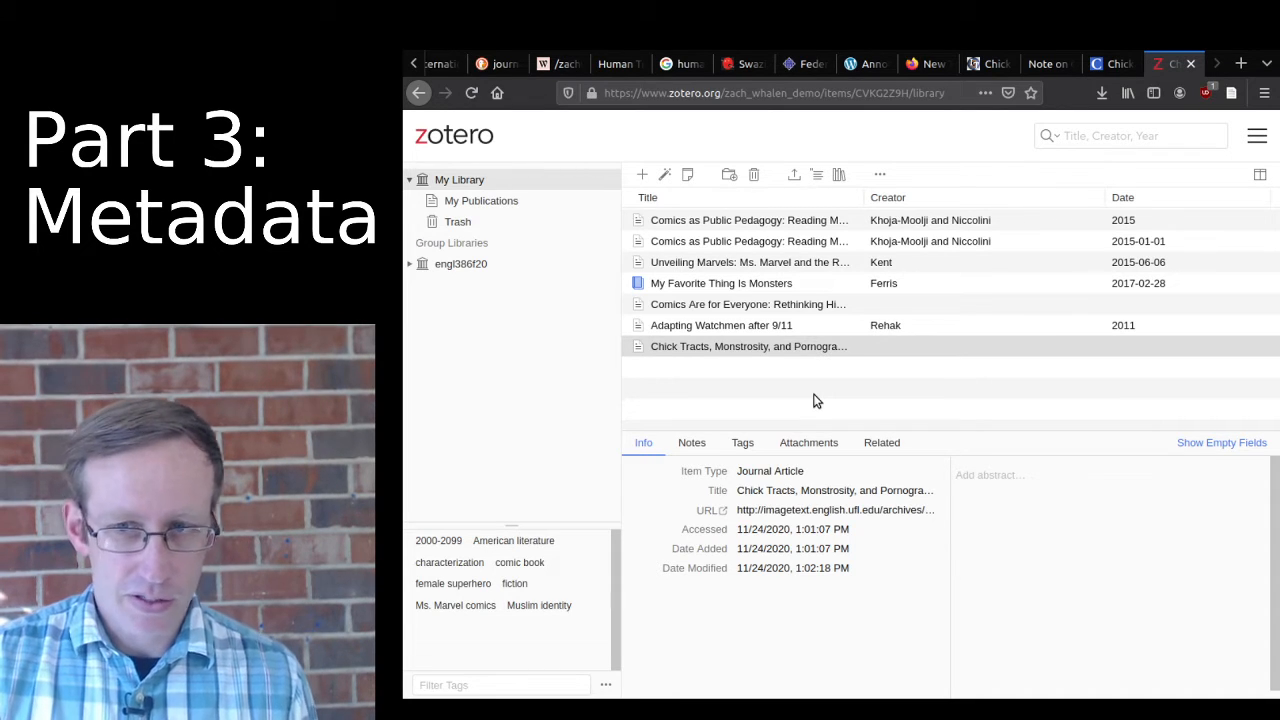
click(1228, 444)
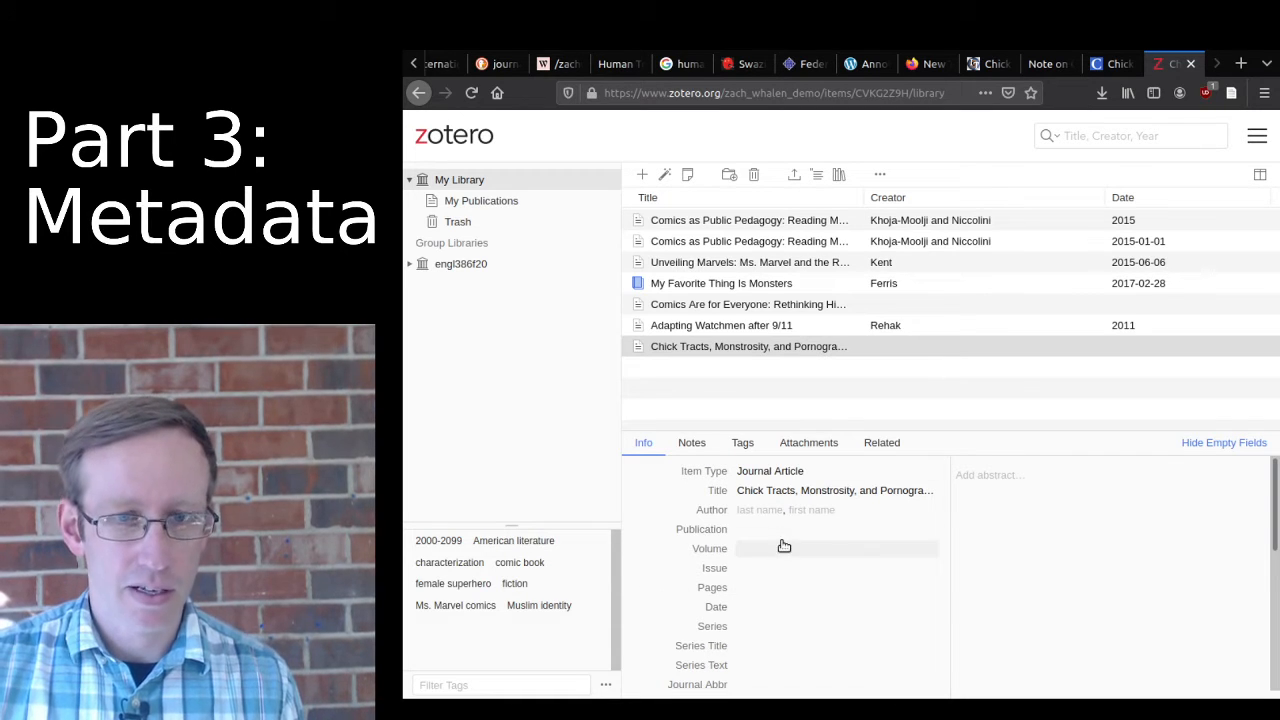
Copy the author's last name from the article page into the record's author last-name field.
click(985, 63)
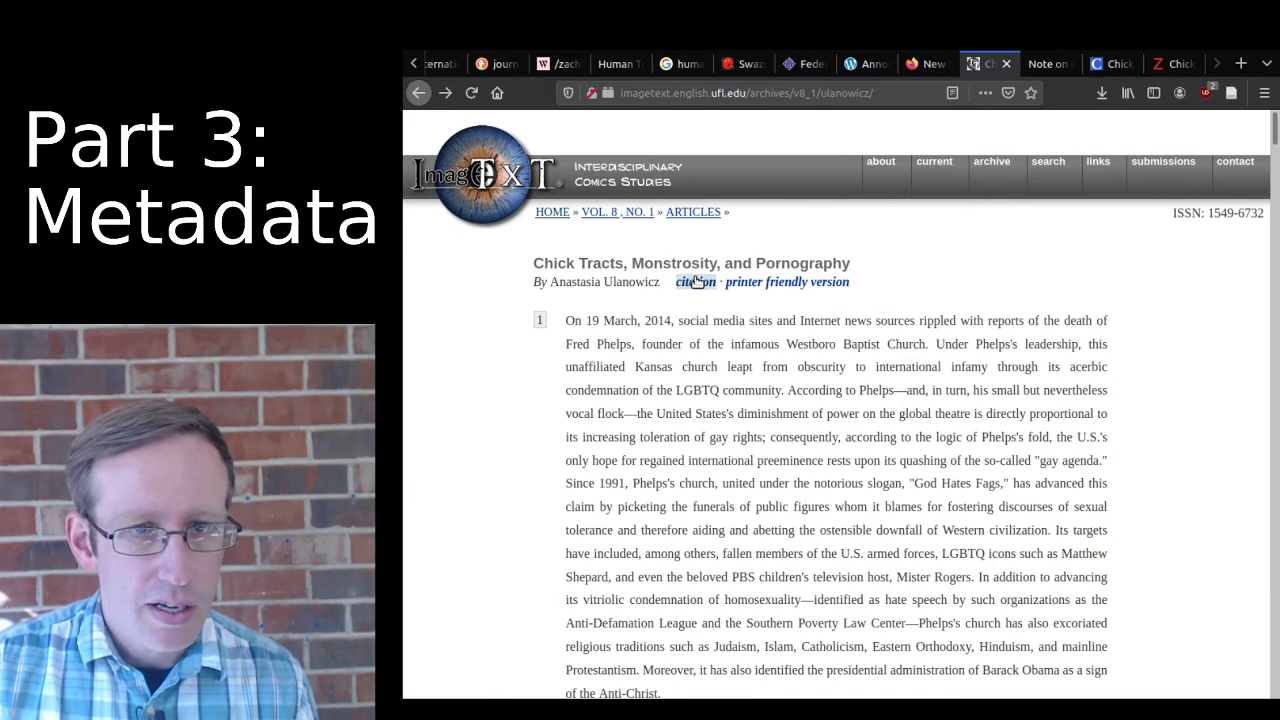
double_click(643, 284)
key(ctrl+c)
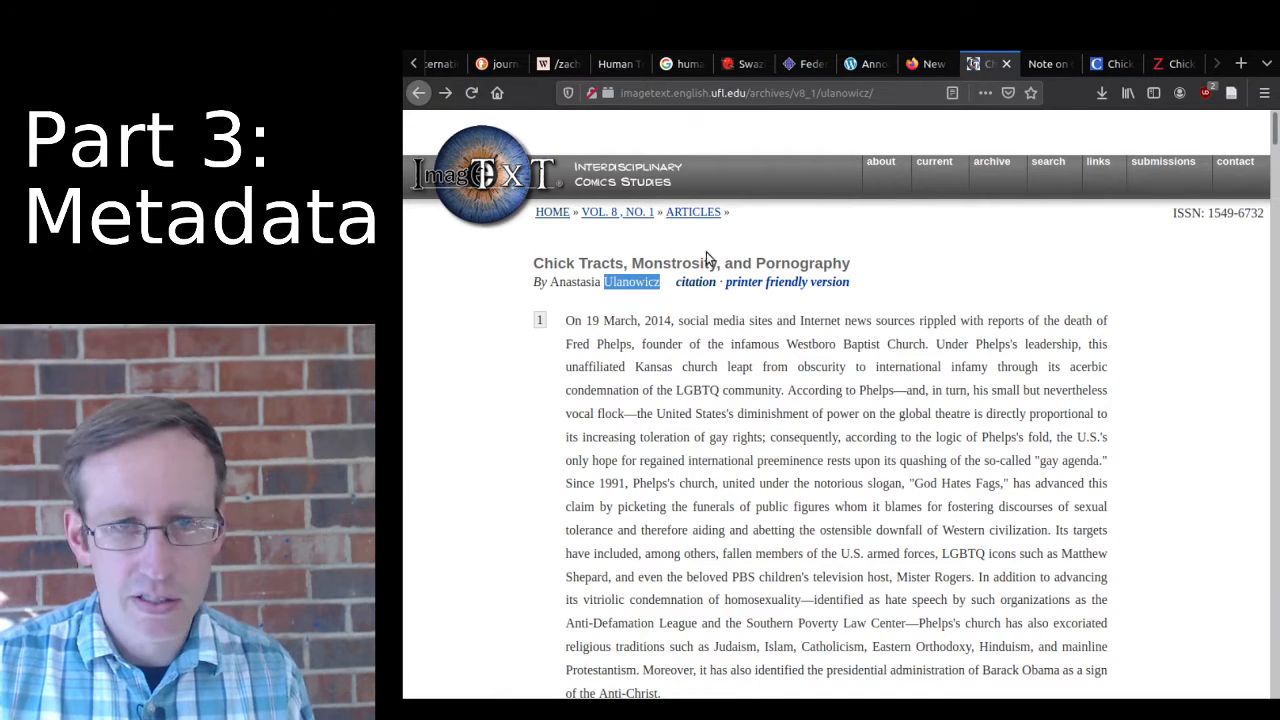
click(1165, 63)
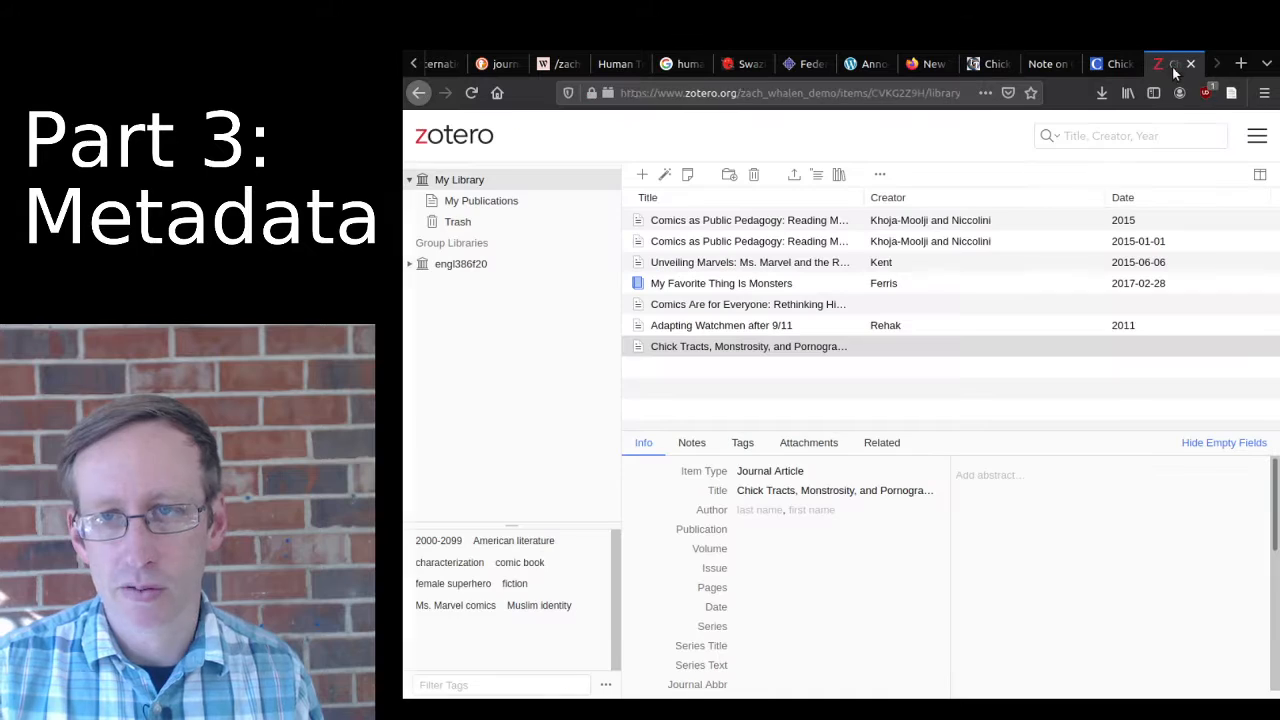
click(760, 510)
key(ctrl+v)
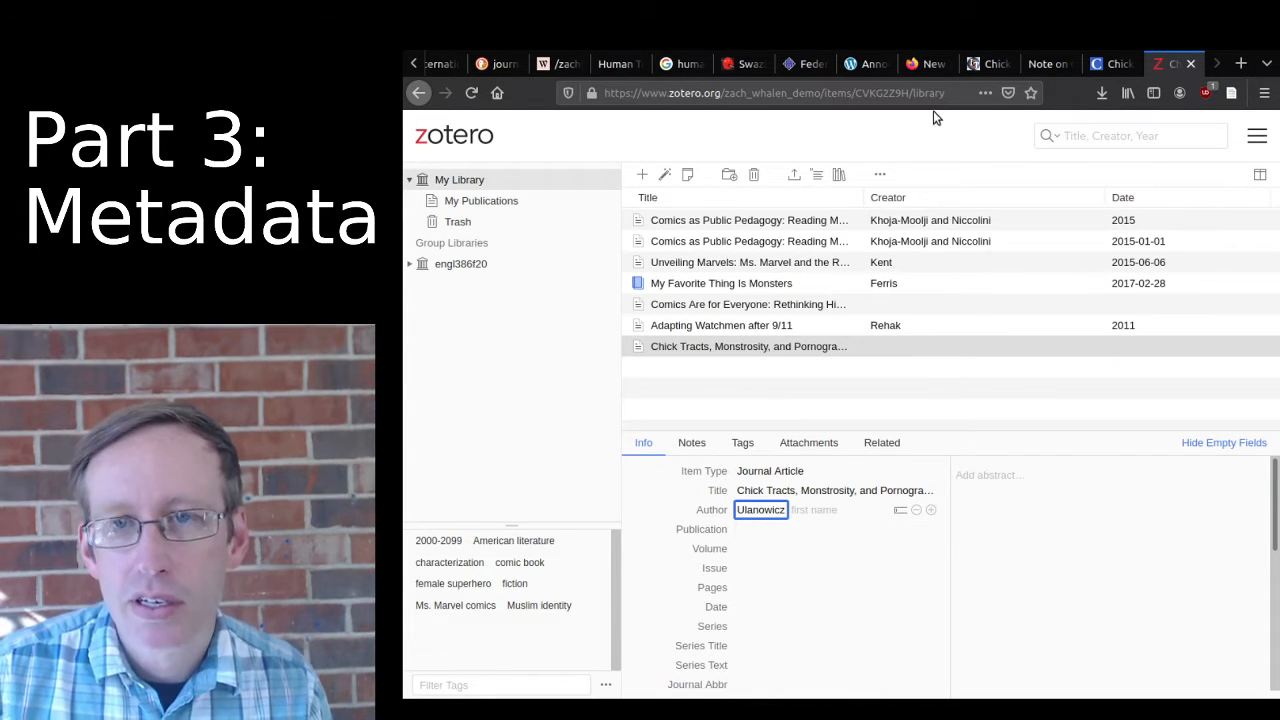
Copy the author's first name from the article page into the record's author first-name field.
click(976, 63)
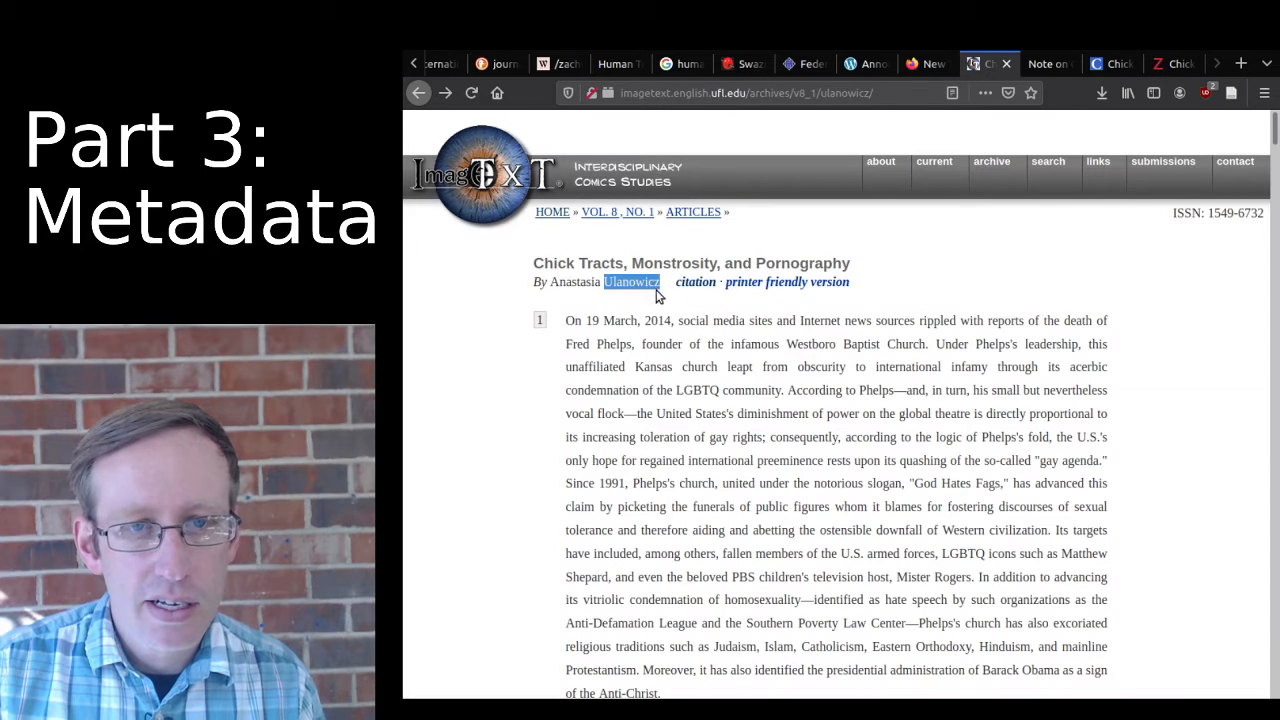
double_click(572, 284)
key(ctrl+c)
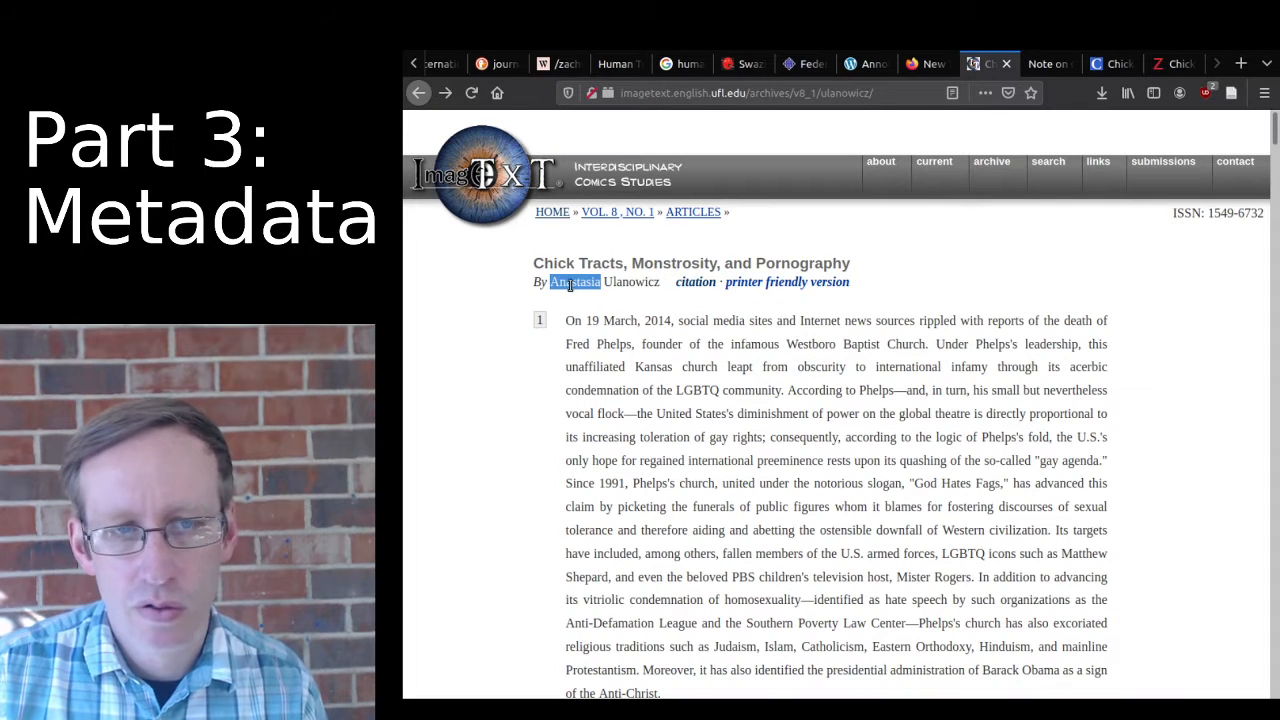
click(1172, 63)
click(800, 511)
key(ctrl+v)
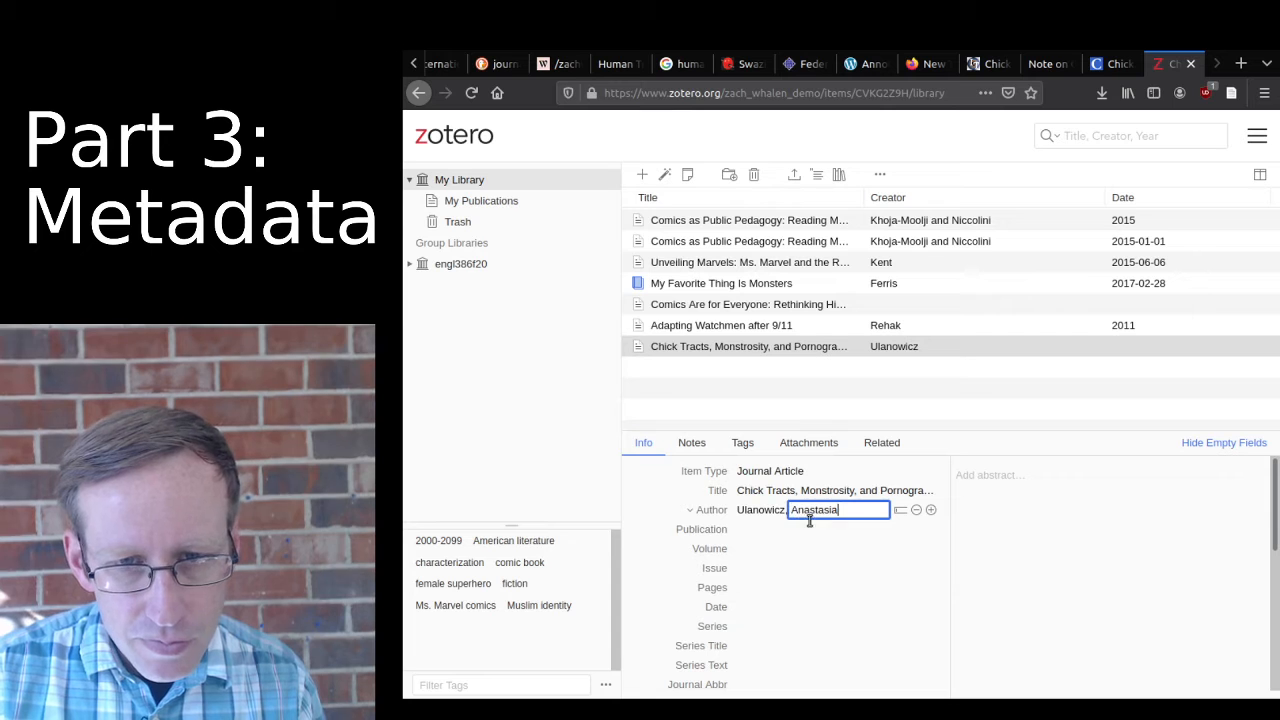
key(Tab)
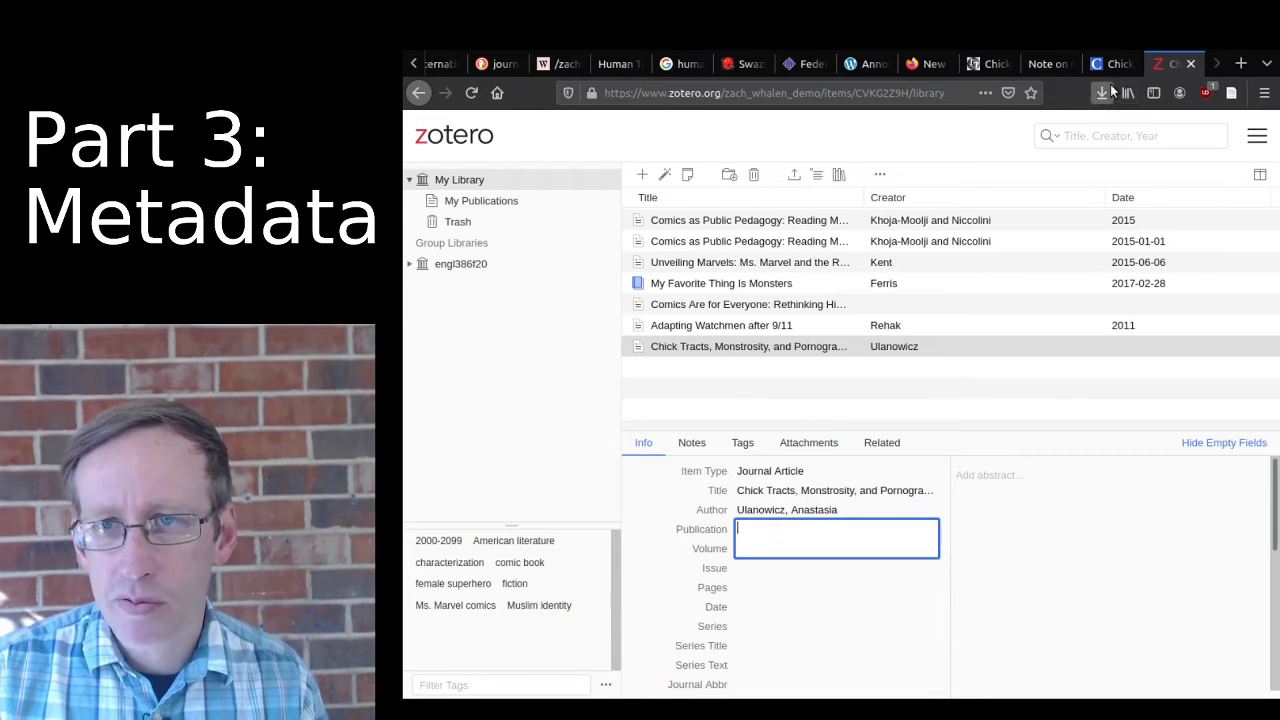
Copy the journal name ImageTexT from the journal's home page into the record's Publication field.
click(980, 63)
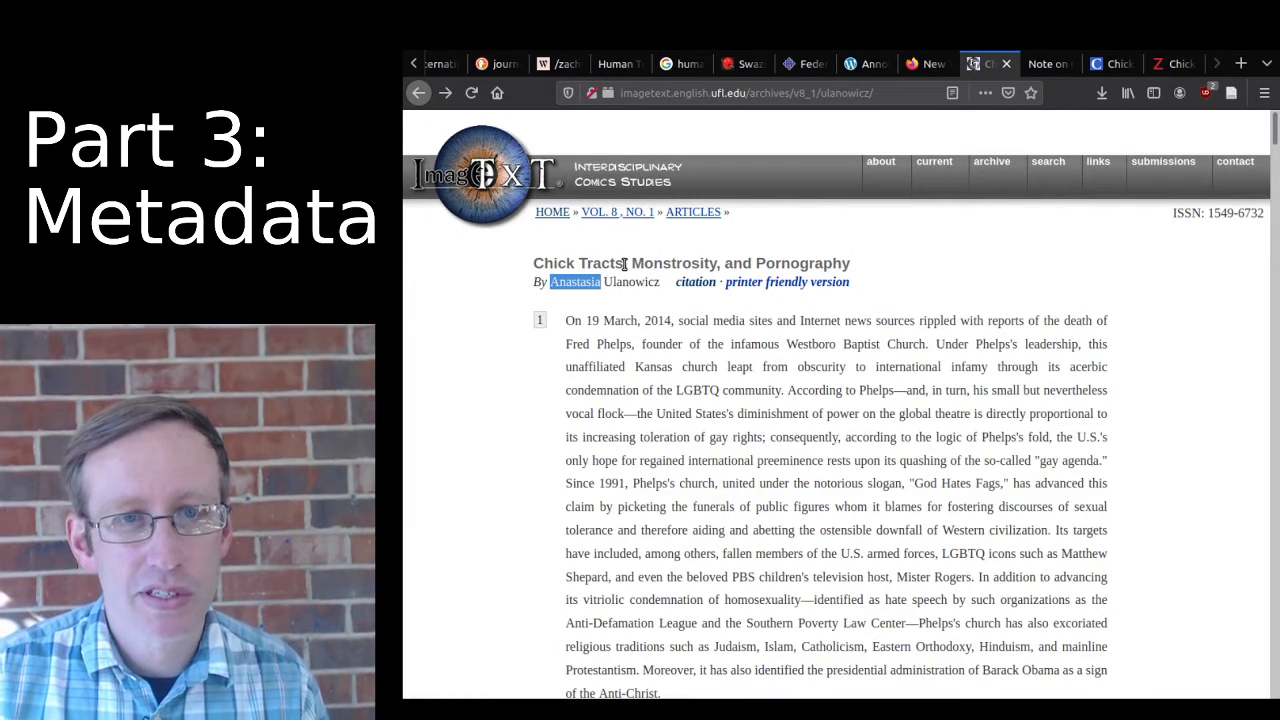
click(503, 175)
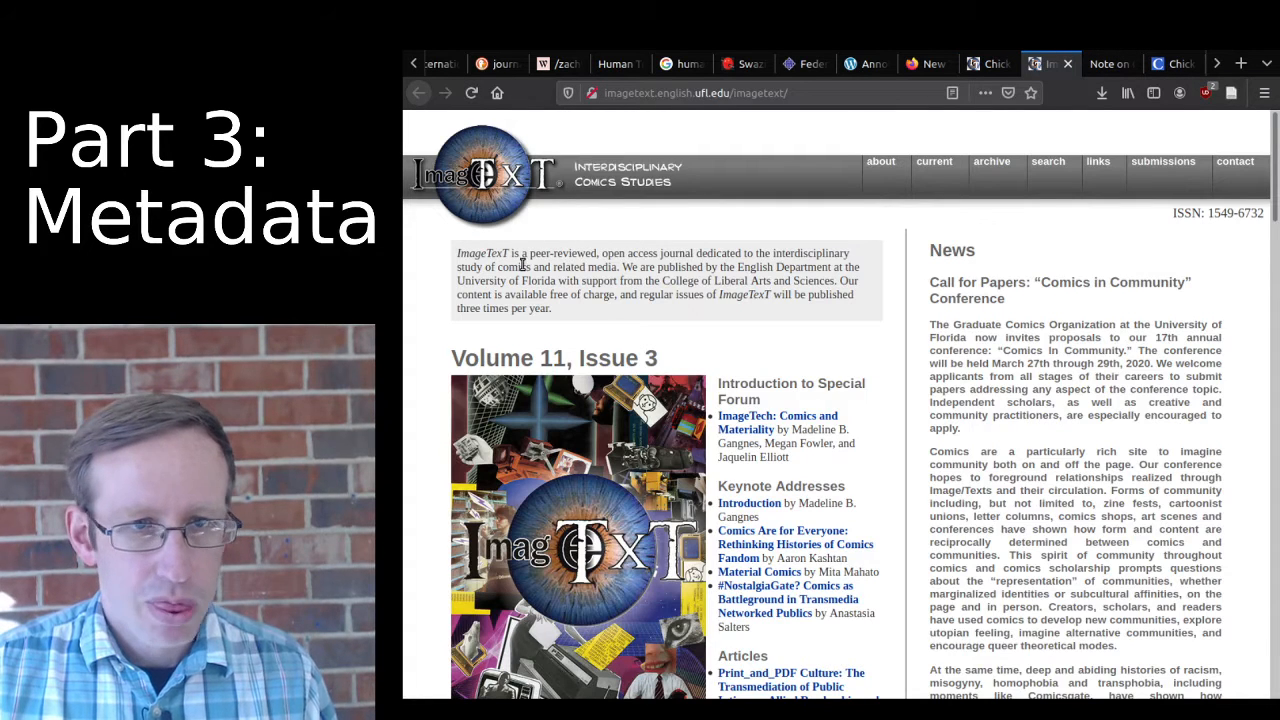
double_click(497, 254)
key(ctrl+c)
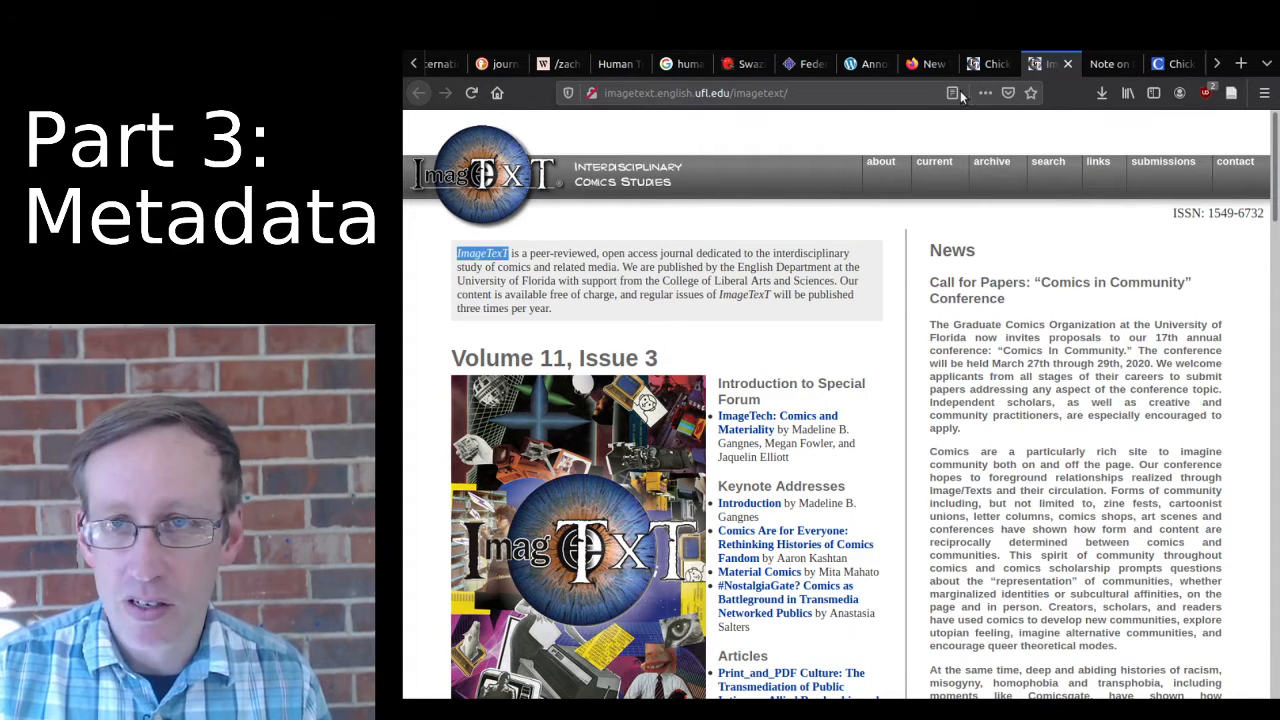
click(1217, 64)
click(1217, 64)
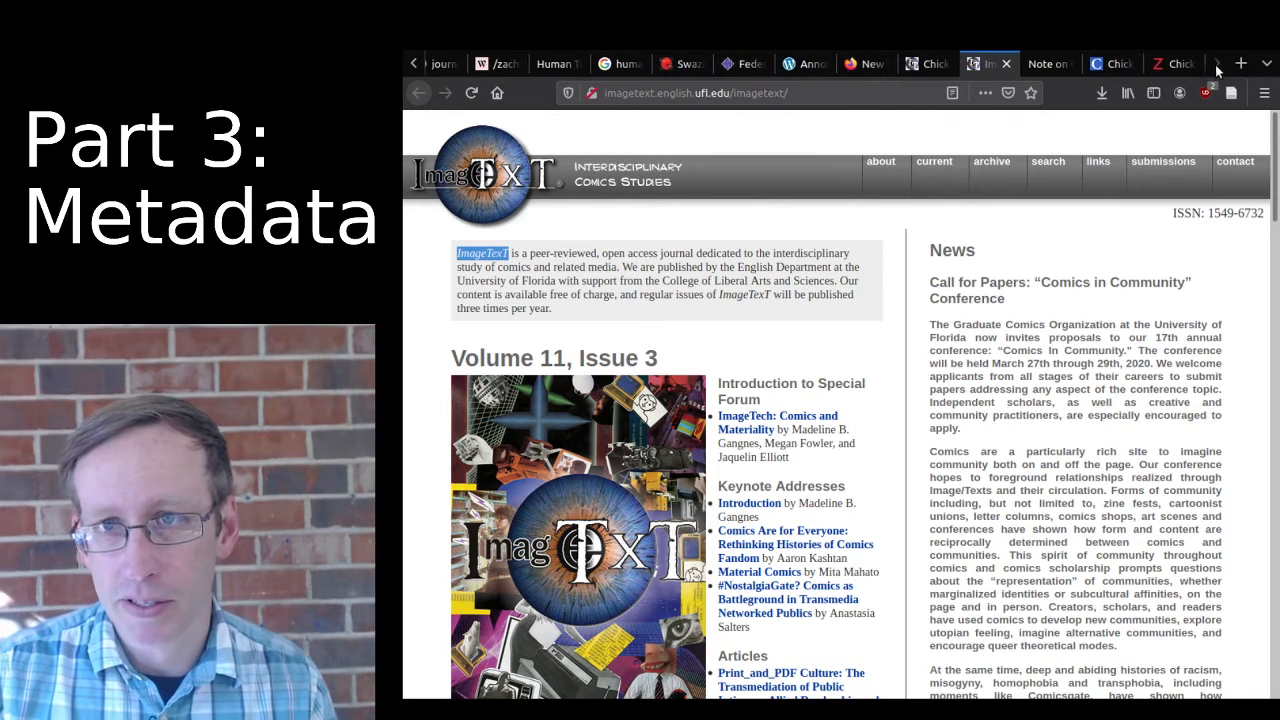
click(1166, 64)
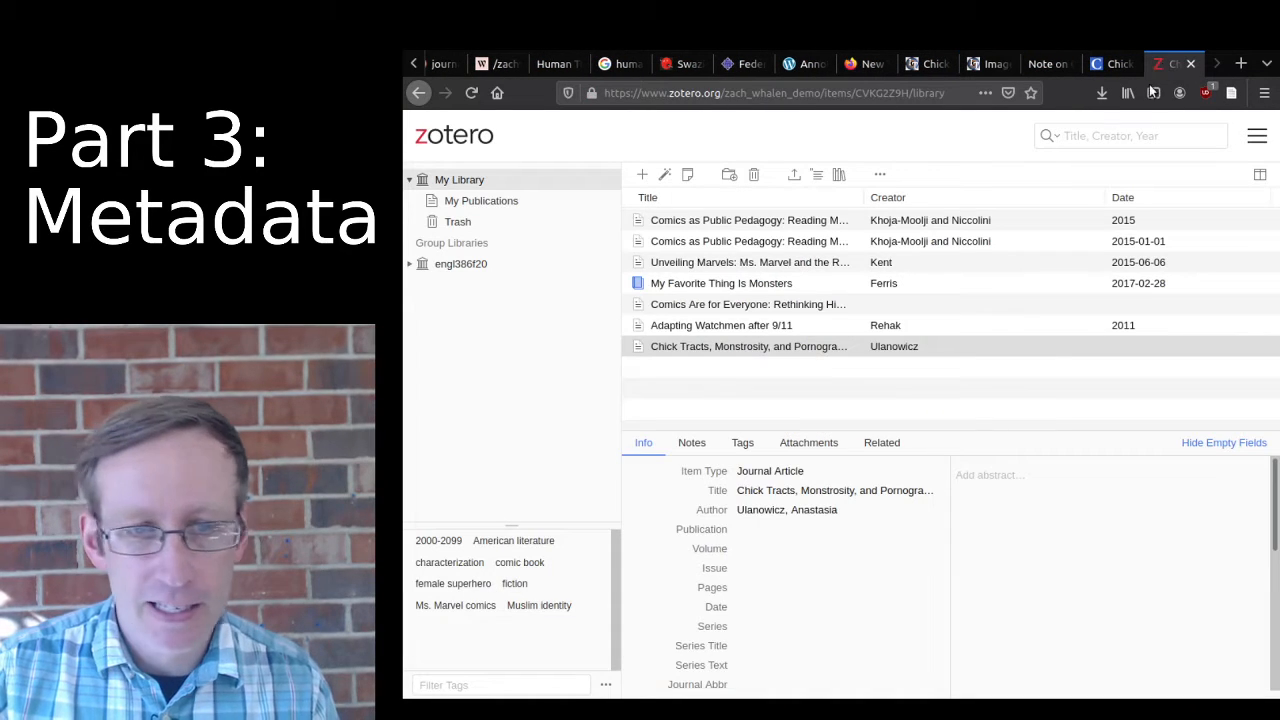
click(787, 528)
key(ctrl+v)
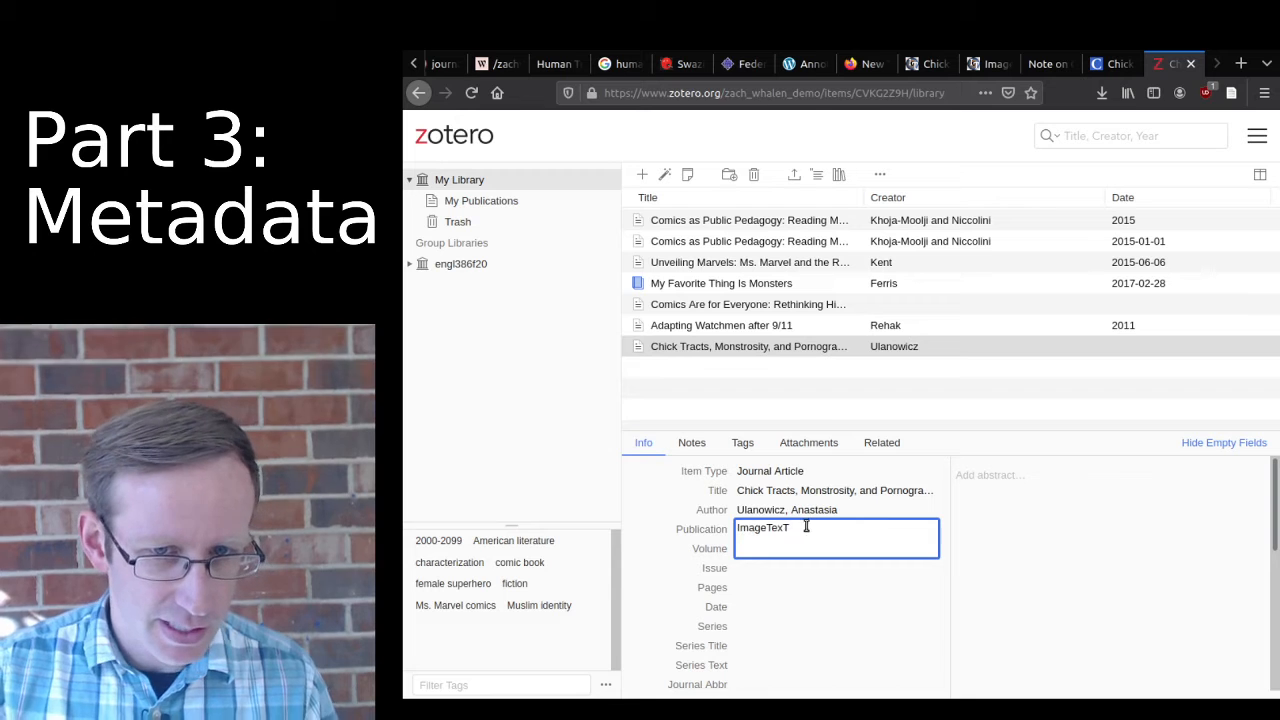
Check the journal's subtitle on its home page and complete the publication name as "ImageTexT: Interdisciplinary Comics Studies".
text(:)
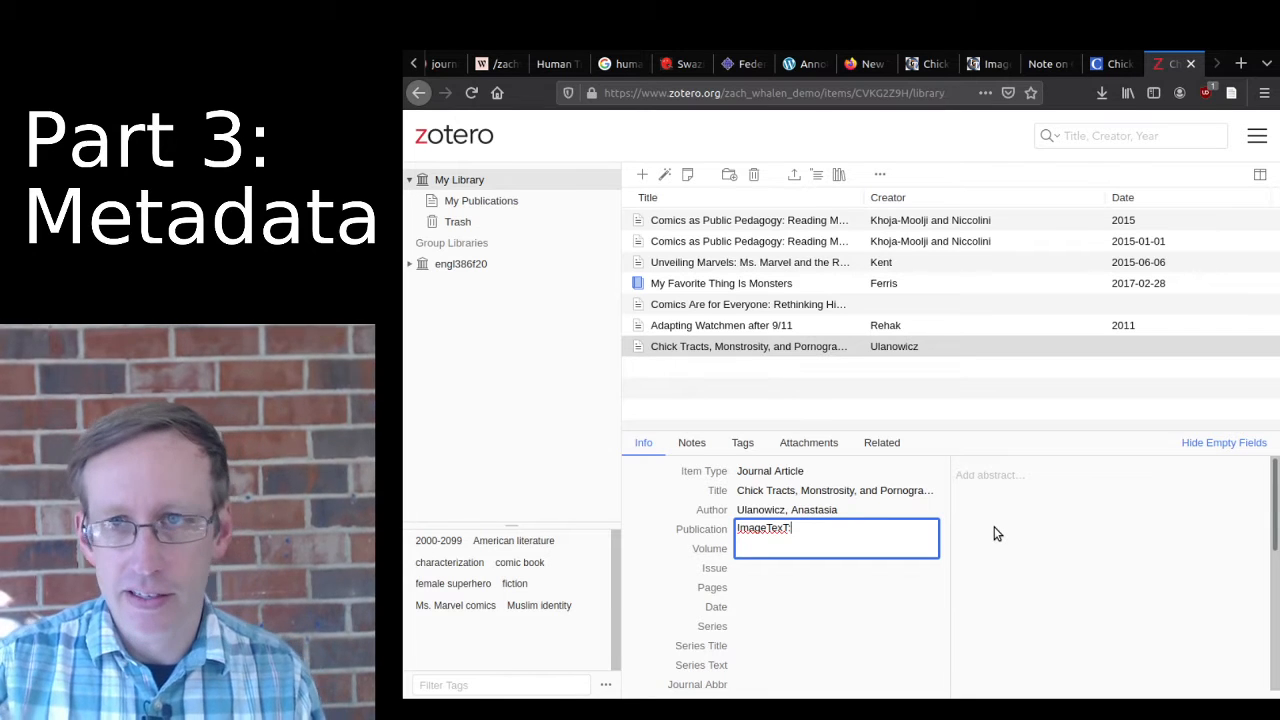
click(993, 65)
click(1183, 64)
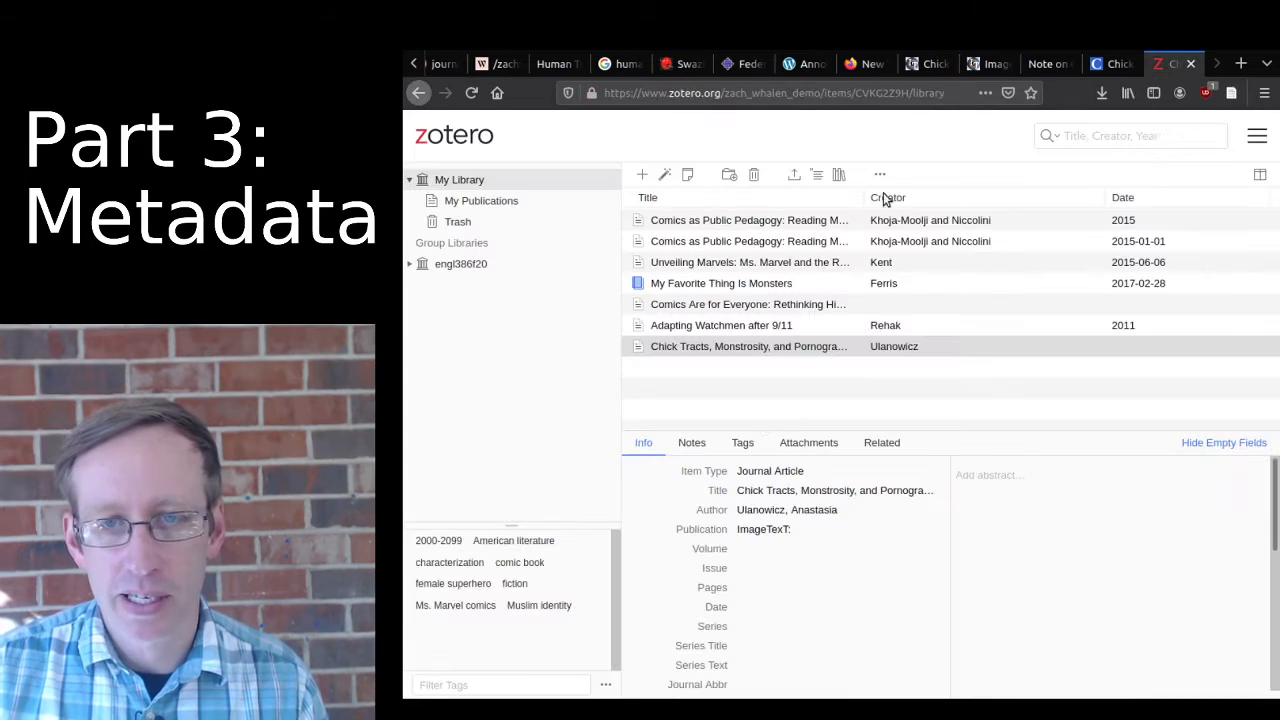
click(816, 530)
text(: Interdisciplinary Comics)
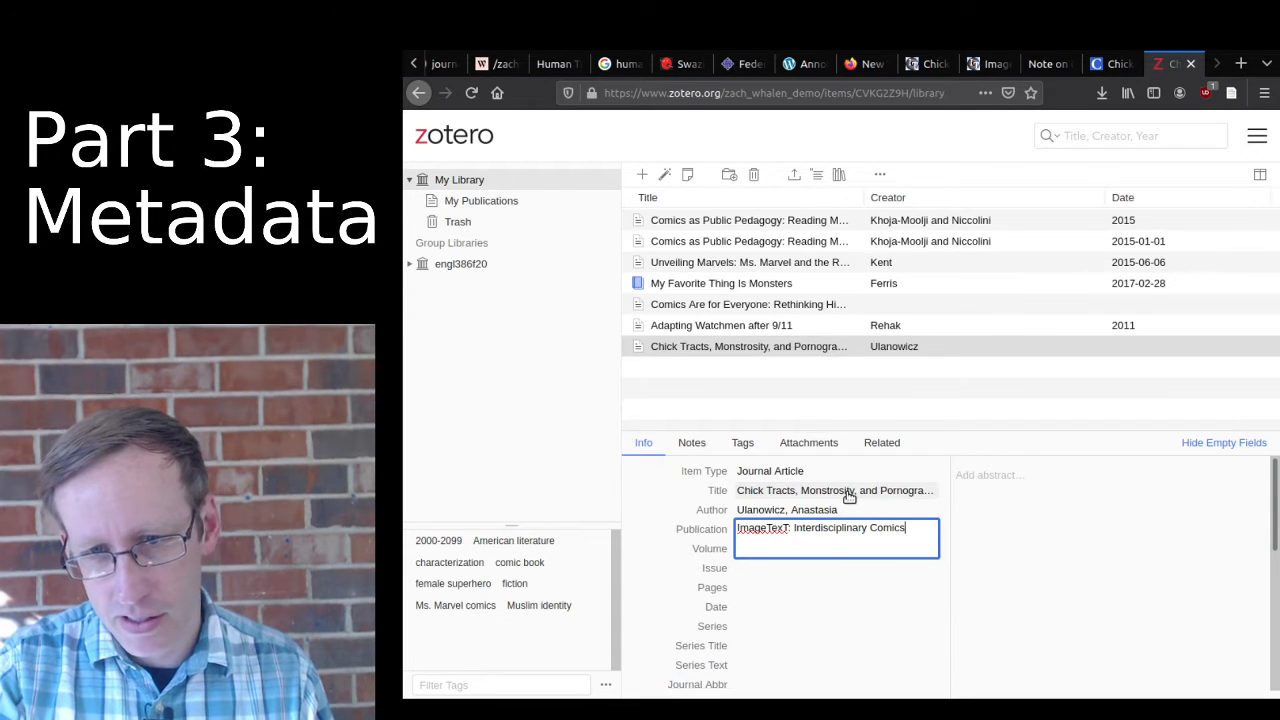
text(es)
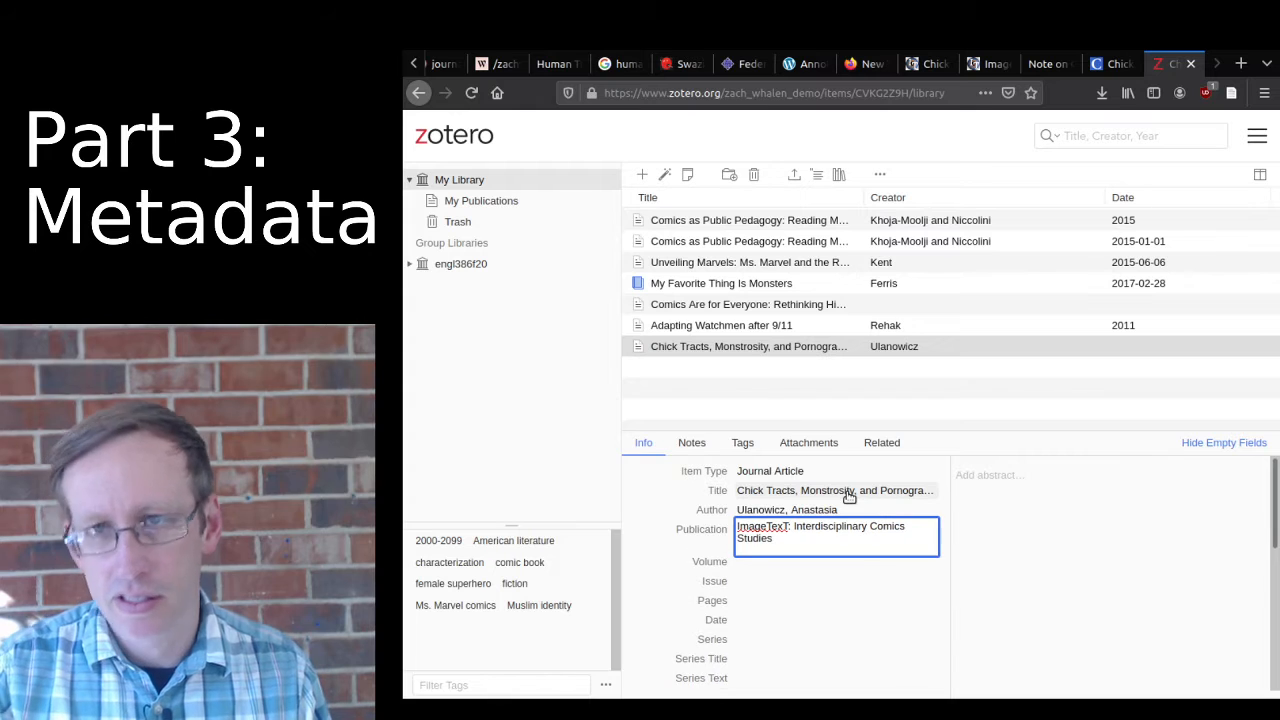
Look up the article's volume and issue on the journal website and set the record's Volume to 8 and Issue to 1.
click(984, 68)
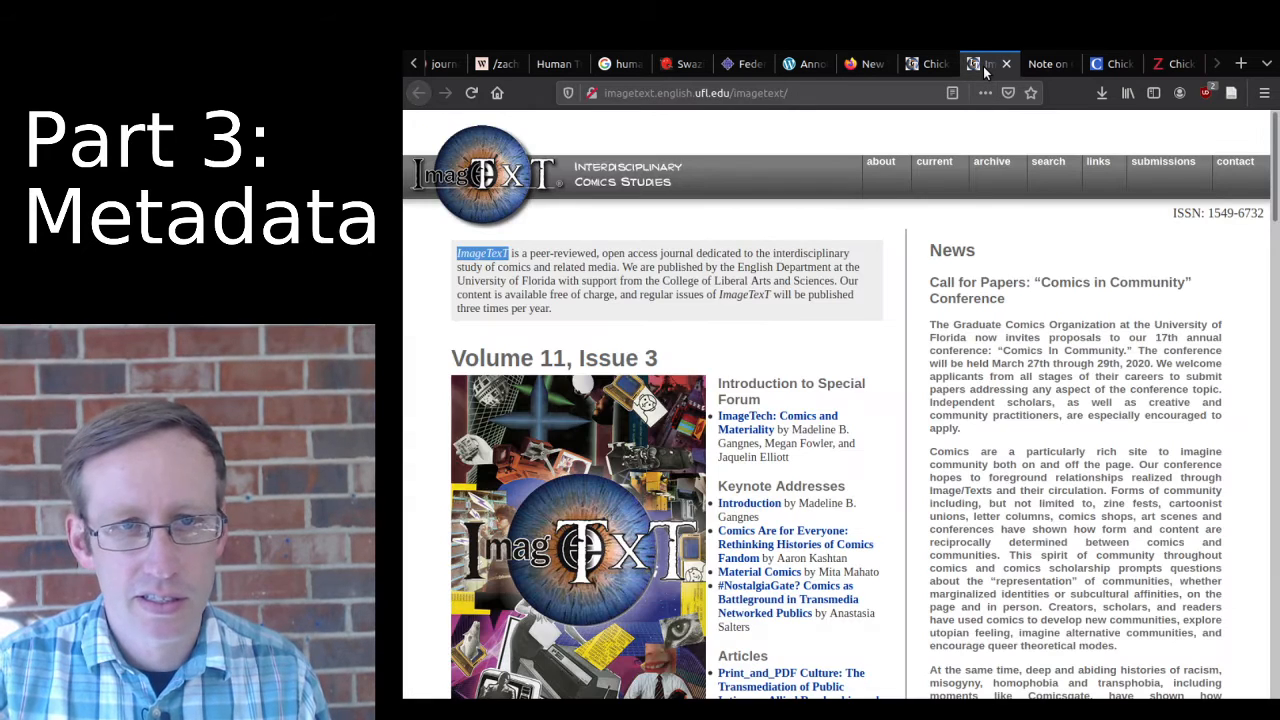
click(1165, 63)
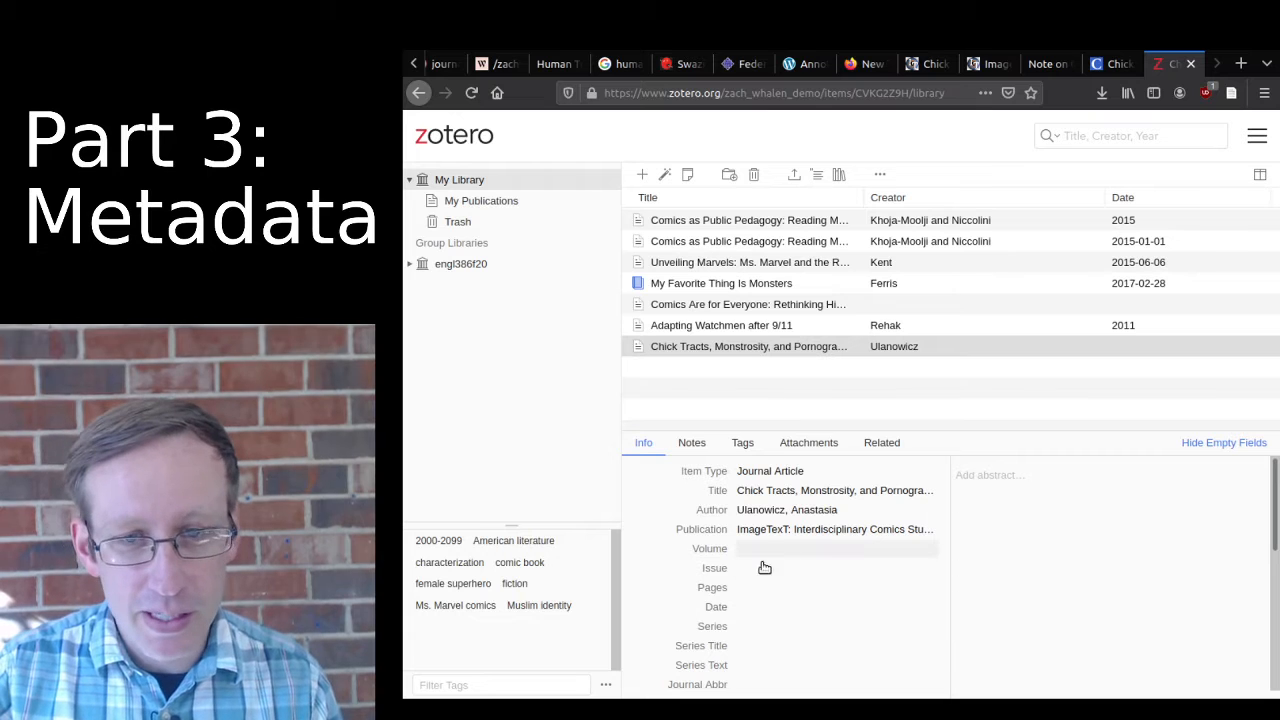
click(974, 72)
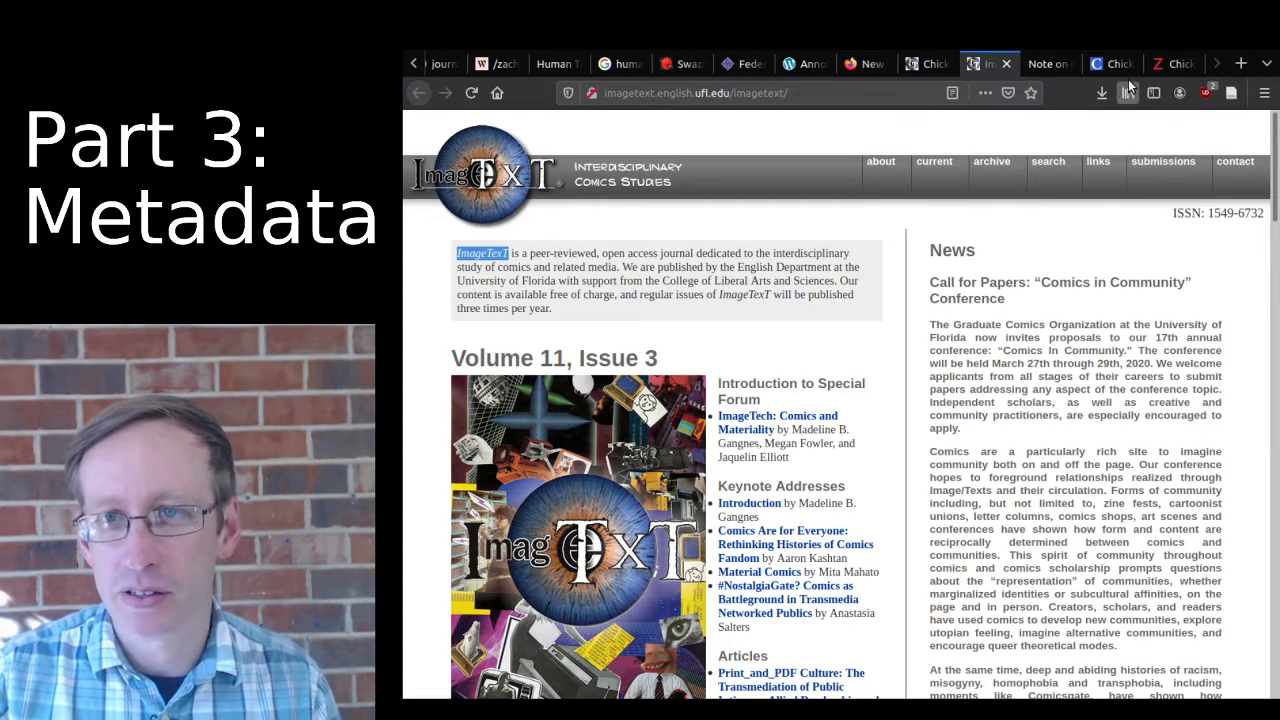
click(1163, 72)
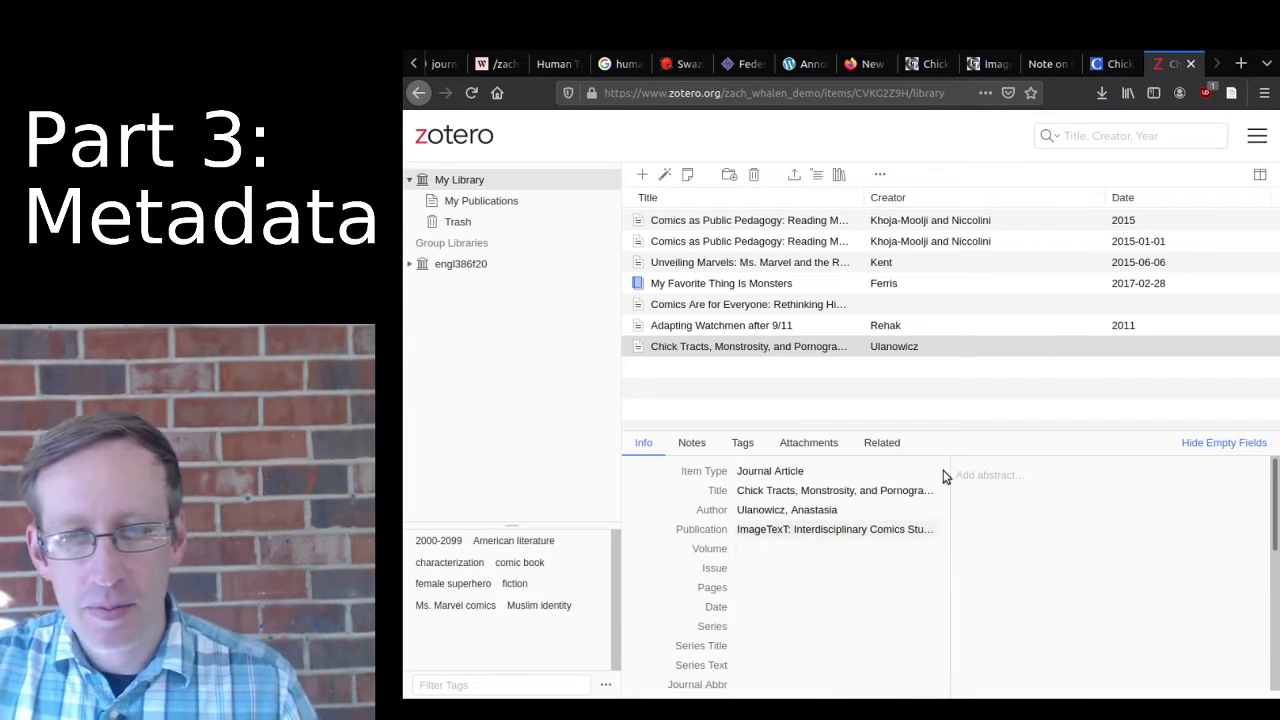
click(968, 69)
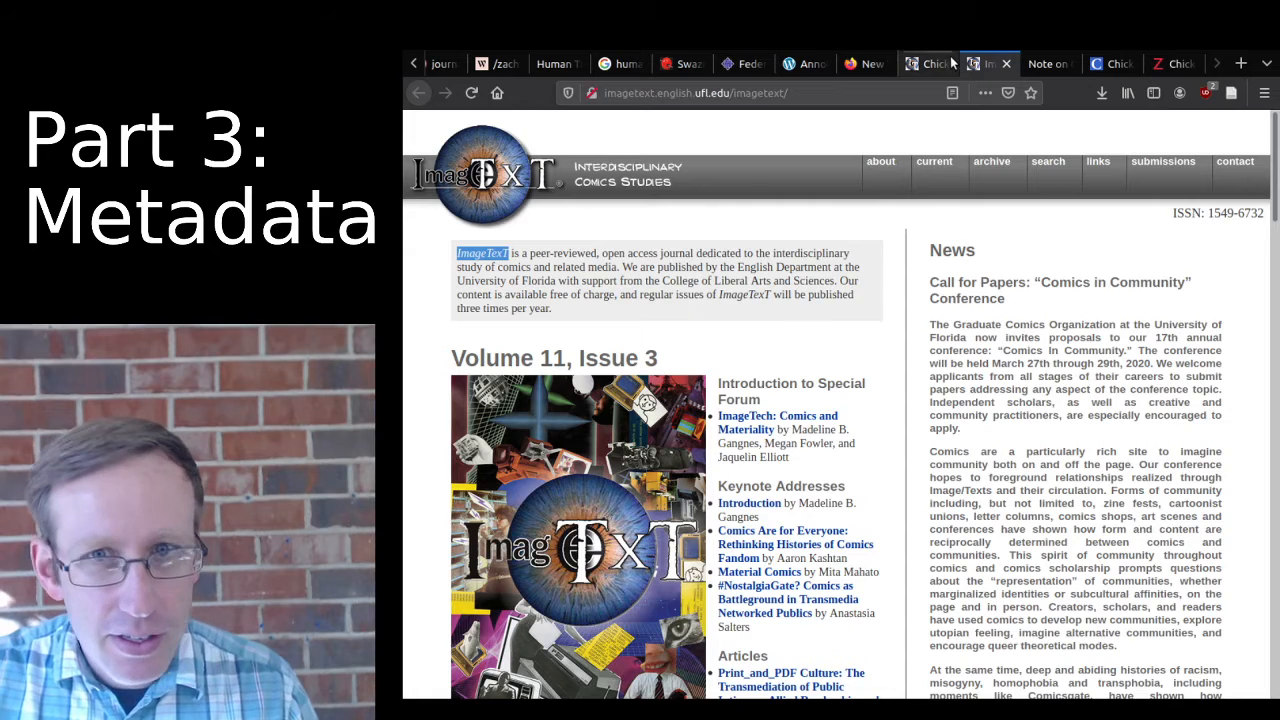
click(915, 65)
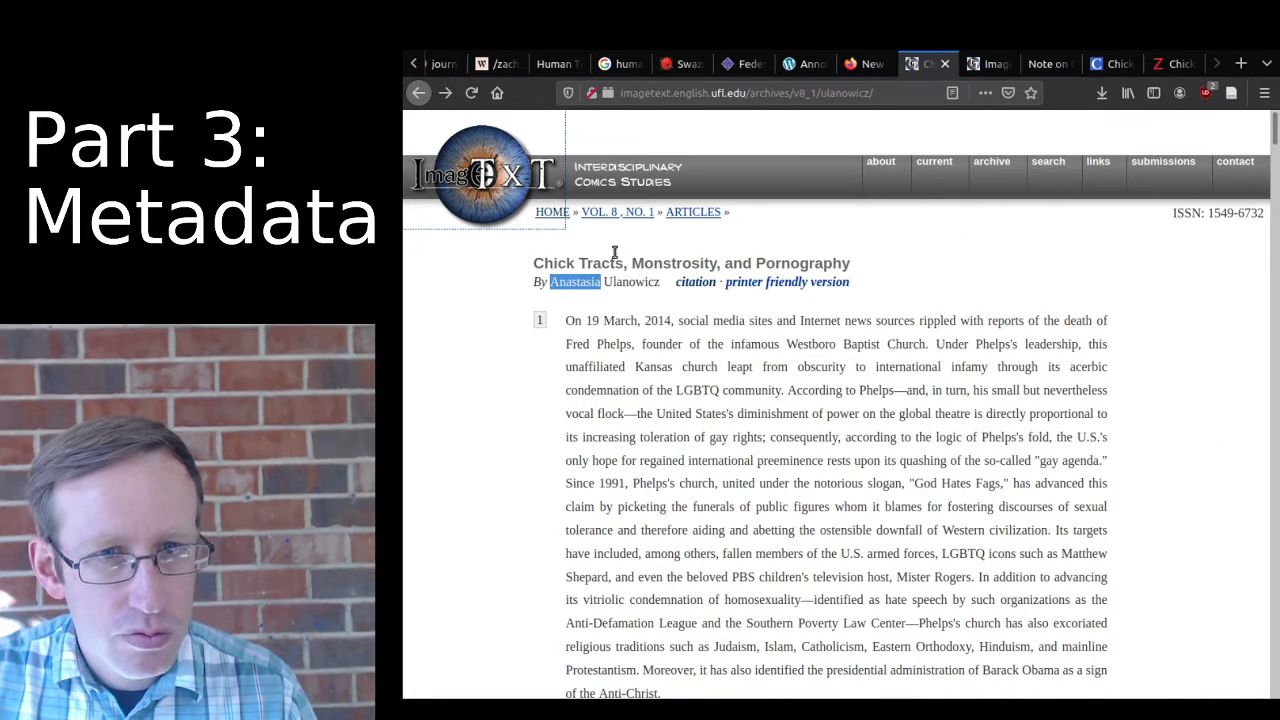
click(1168, 66)
click(764, 548)
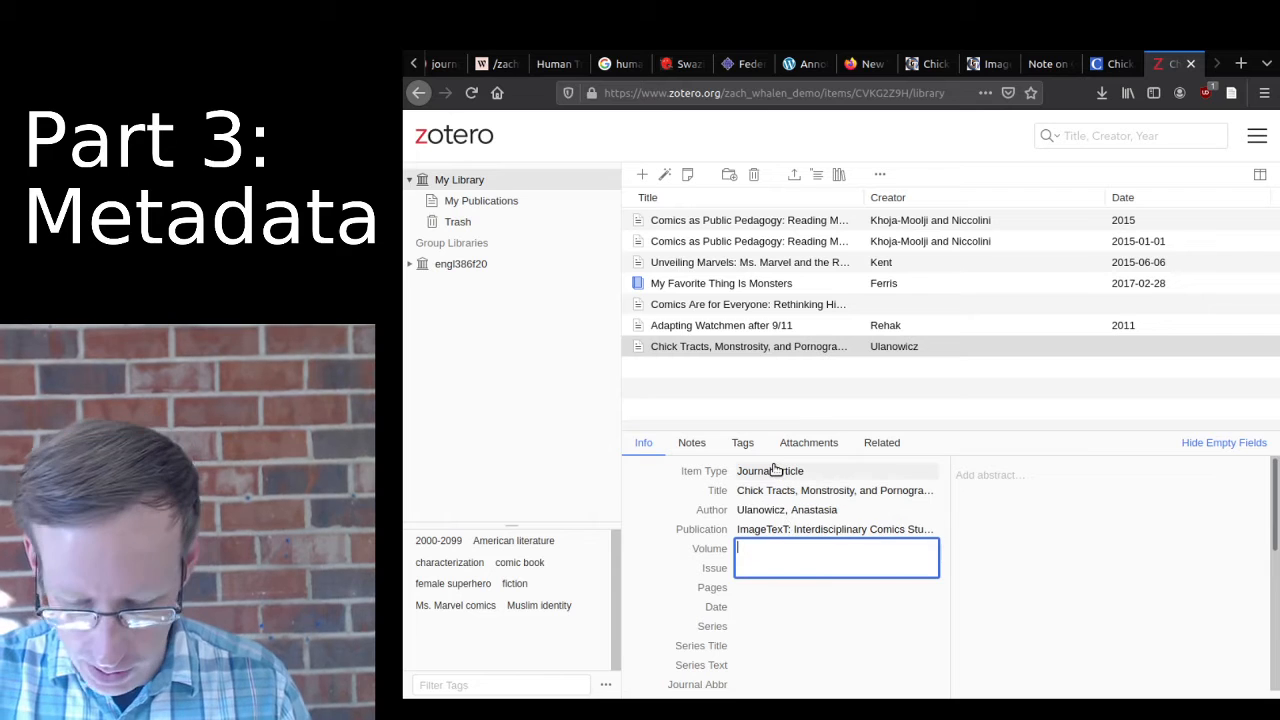
key(Tab)
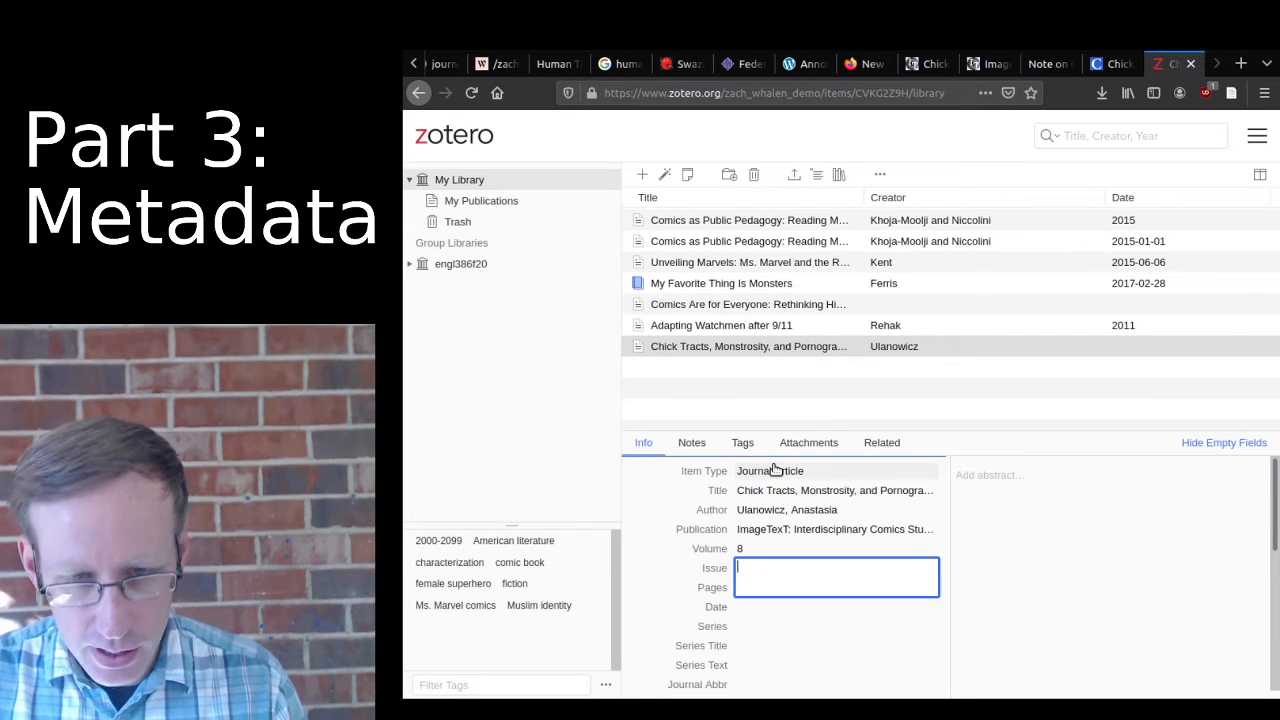
text(1)
key(Tab)
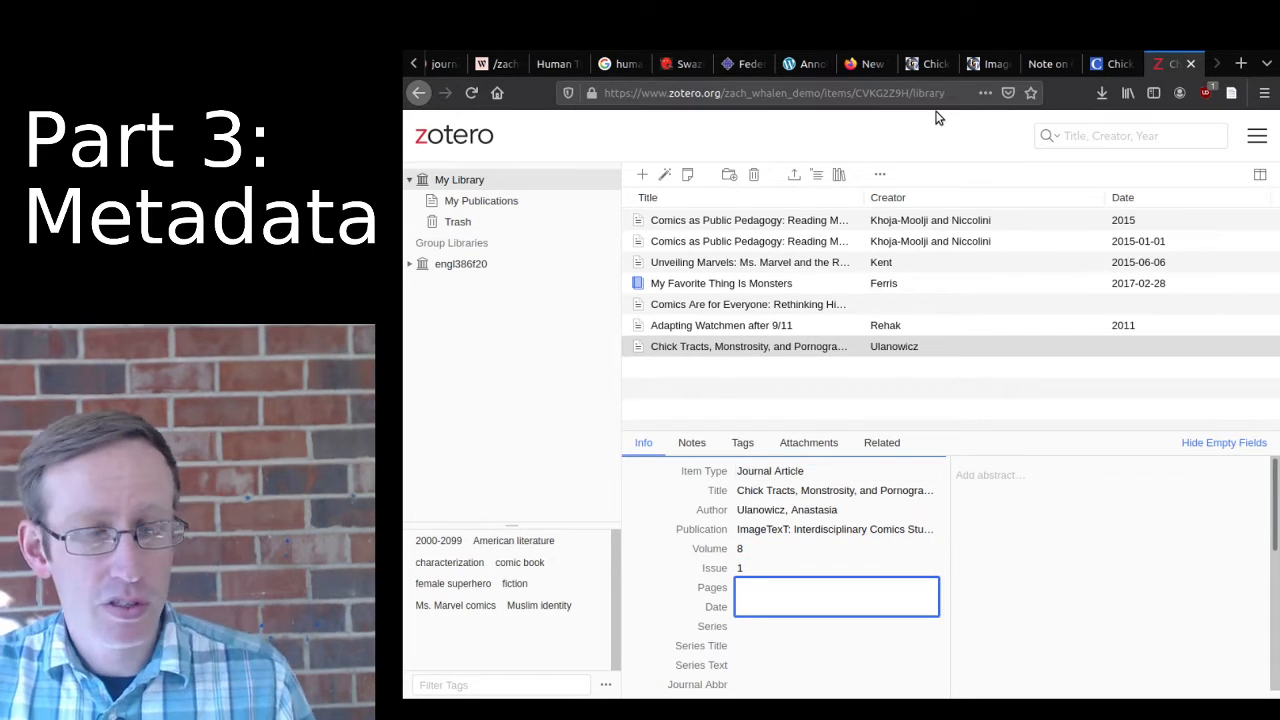
Check the article page from its heading down to the copyright notice for the year of publication.
key(Tab)
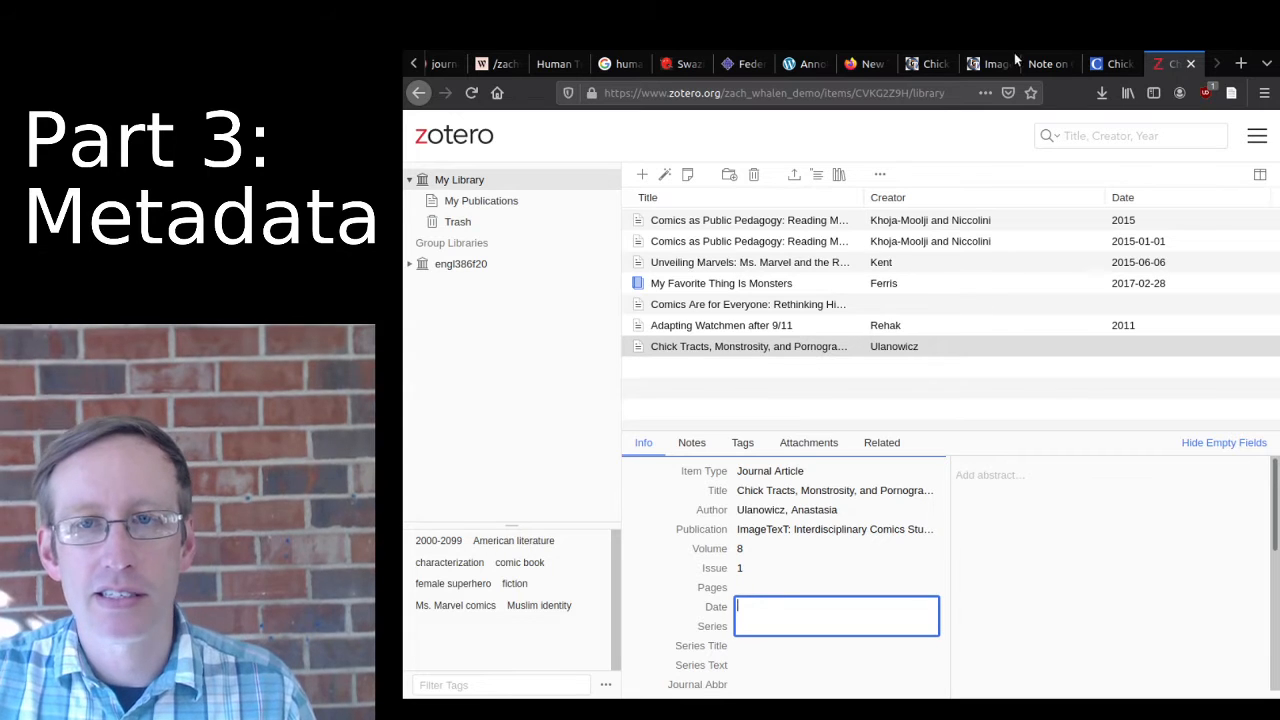
click(979, 62)
click(925, 63)
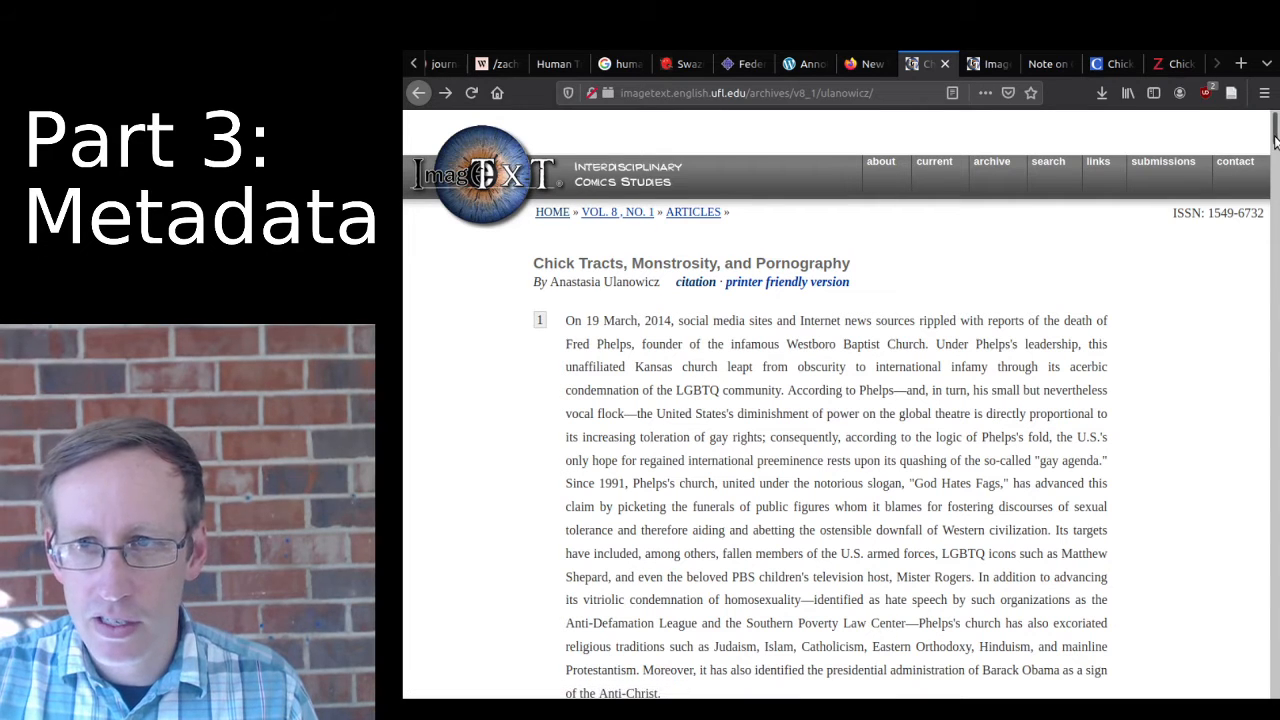
drag(1275, 132, 1275, 688)
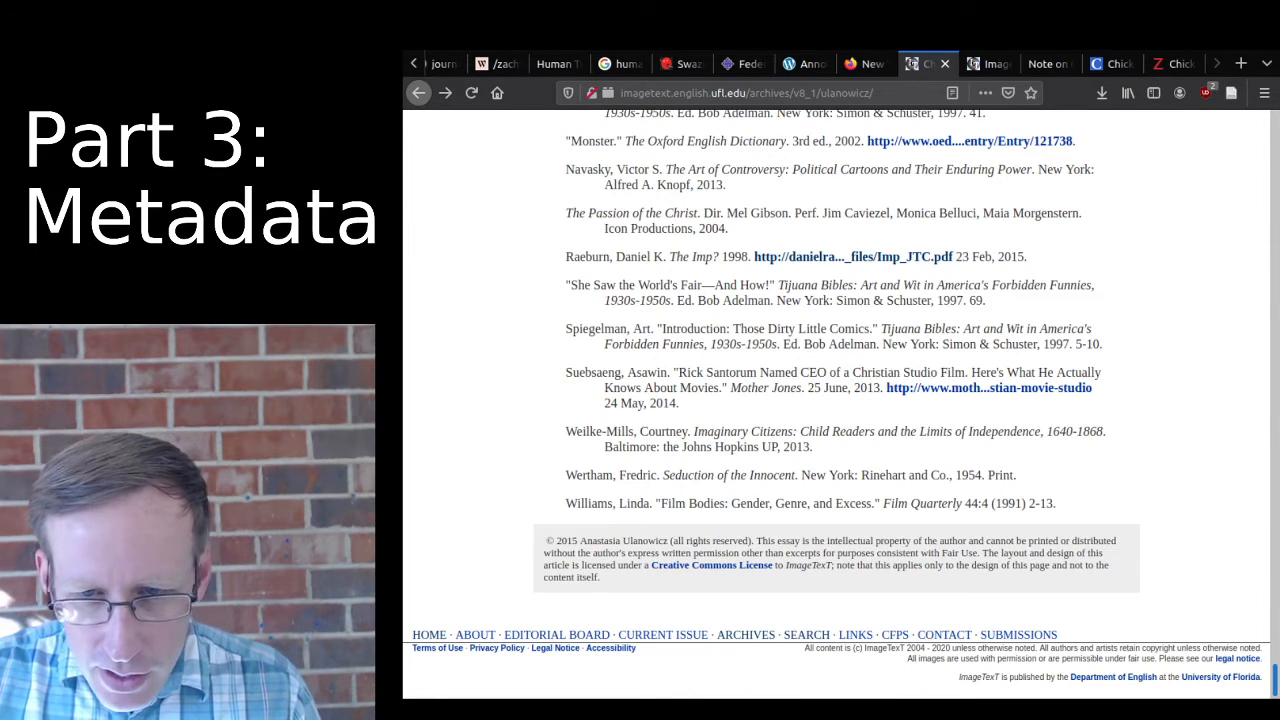
drag(1275, 688, 1275, 128)
Examine the Vol. 8, No. 1 contents page and its "A Note from the Editors" for a more specific publication date.
click(634, 210)
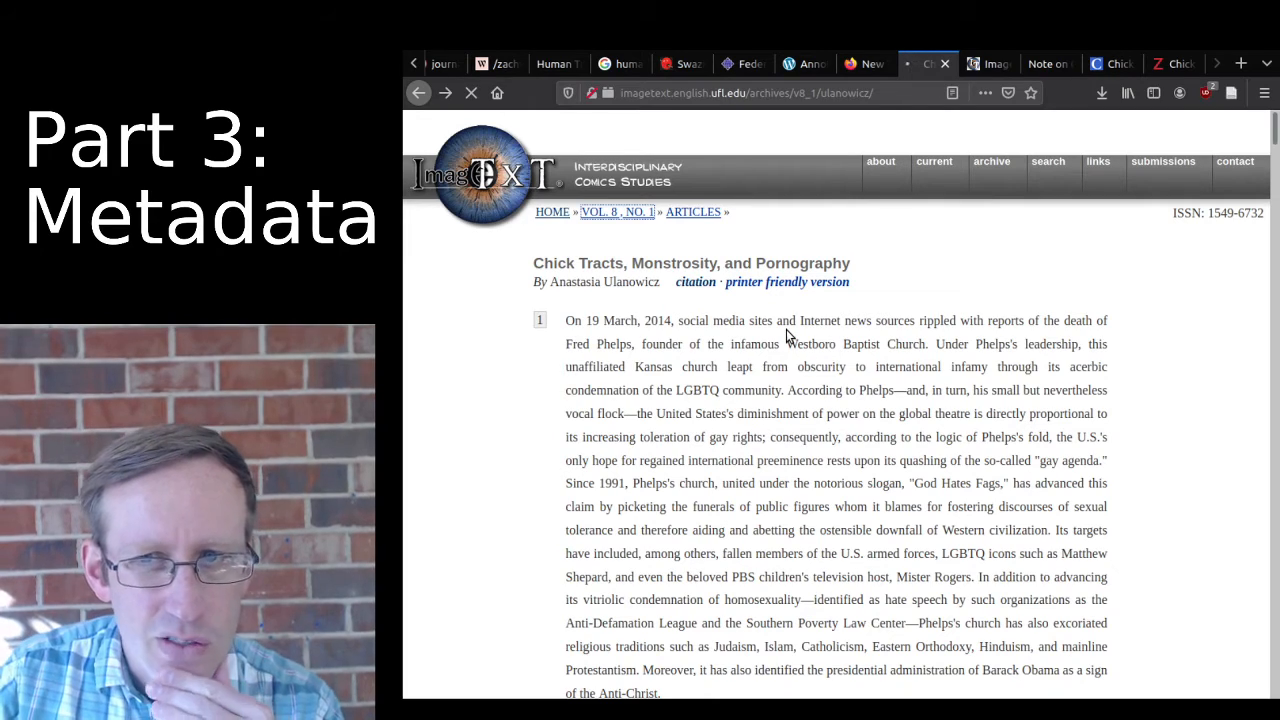
scroll(790, 350, down, 2)
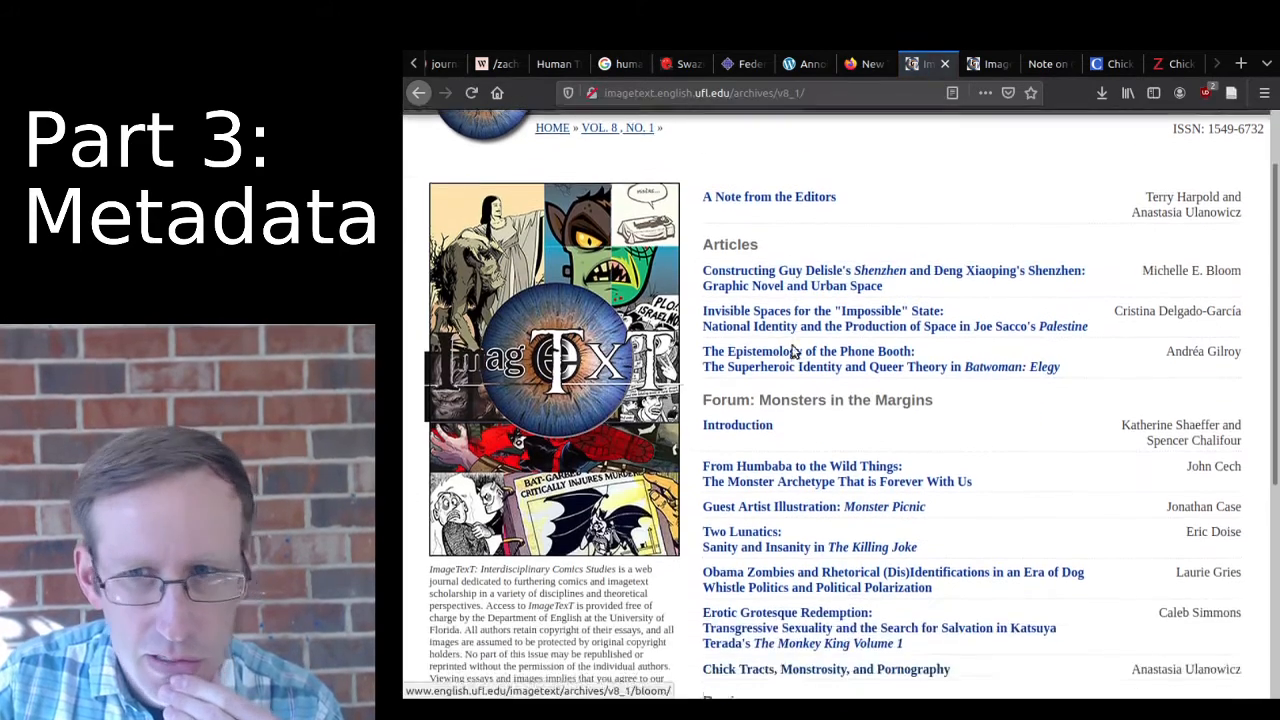
scroll(794, 353, up, 2)
scroll(811, 366, down, 3)
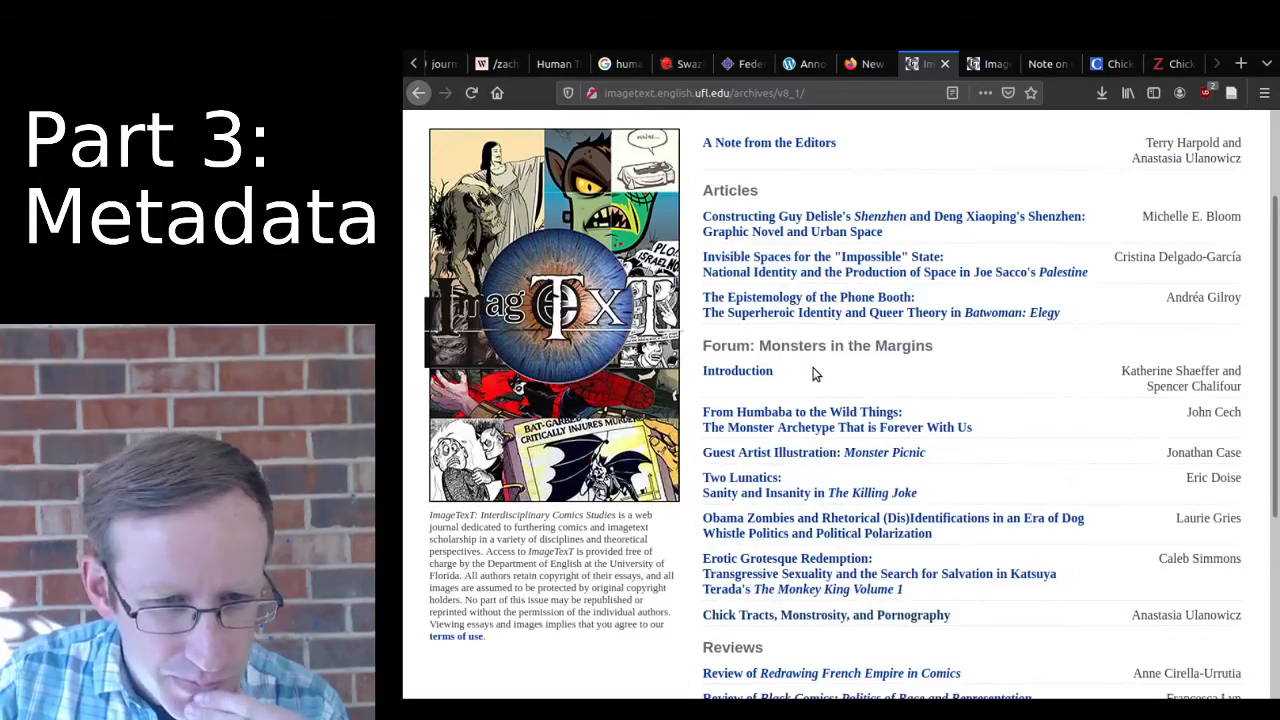
scroll(813, 373, down, 6)
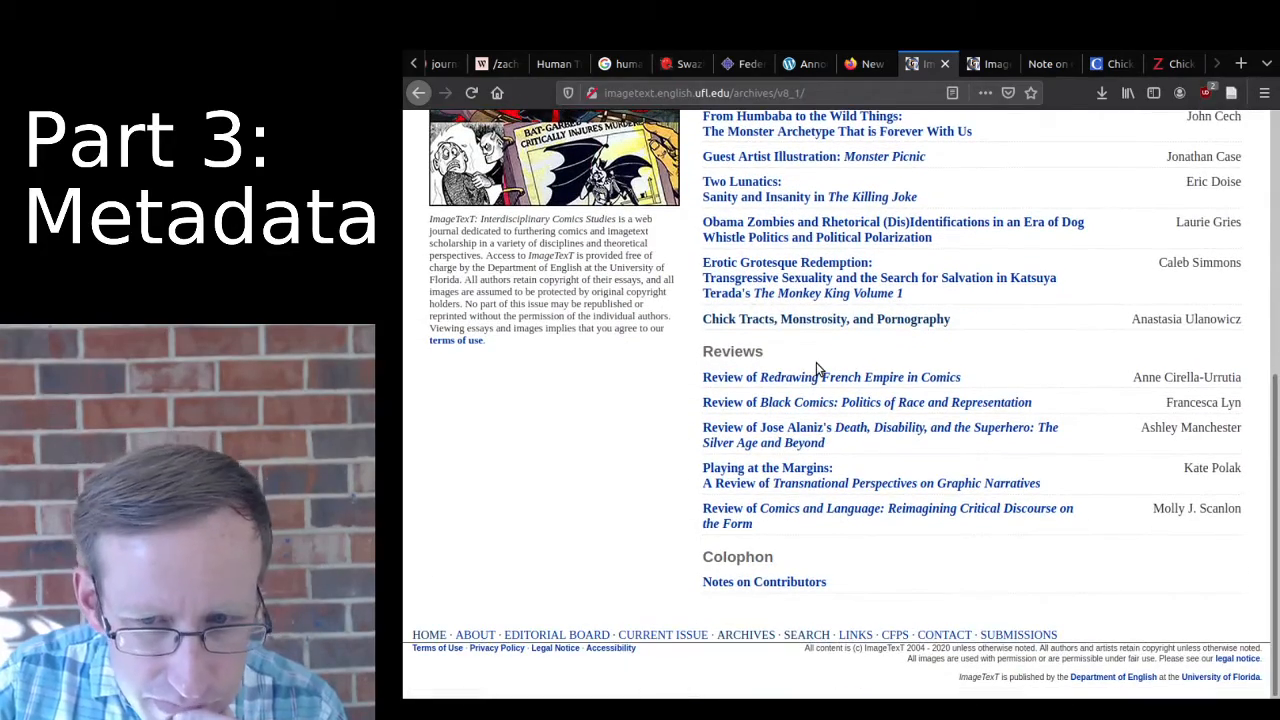
scroll(816, 362, up, 7)
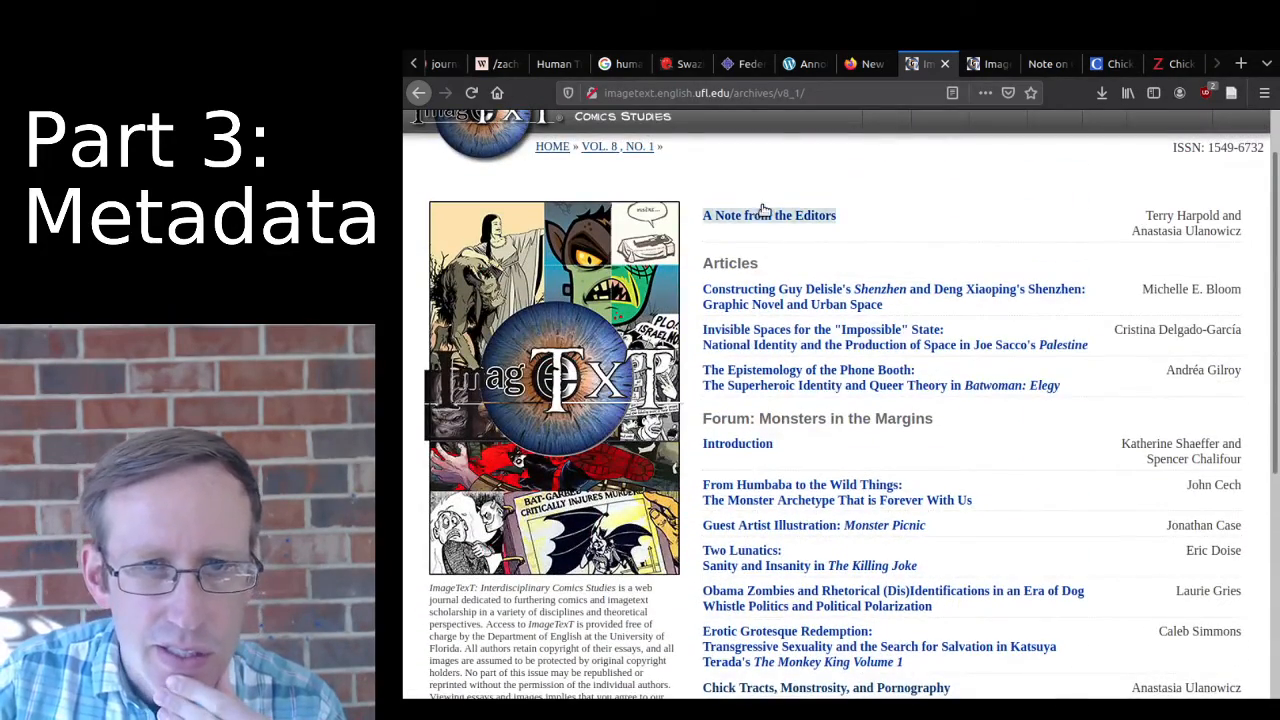
click(765, 212)
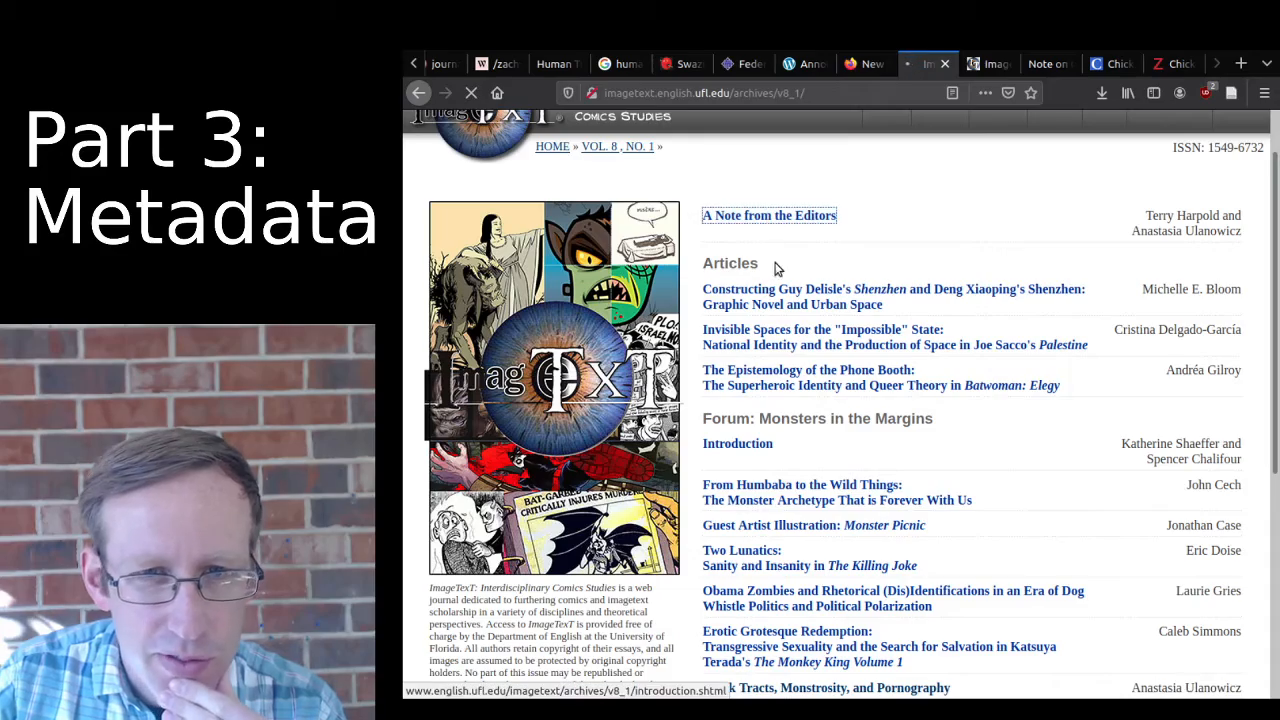
scroll(780, 277, down, 7)
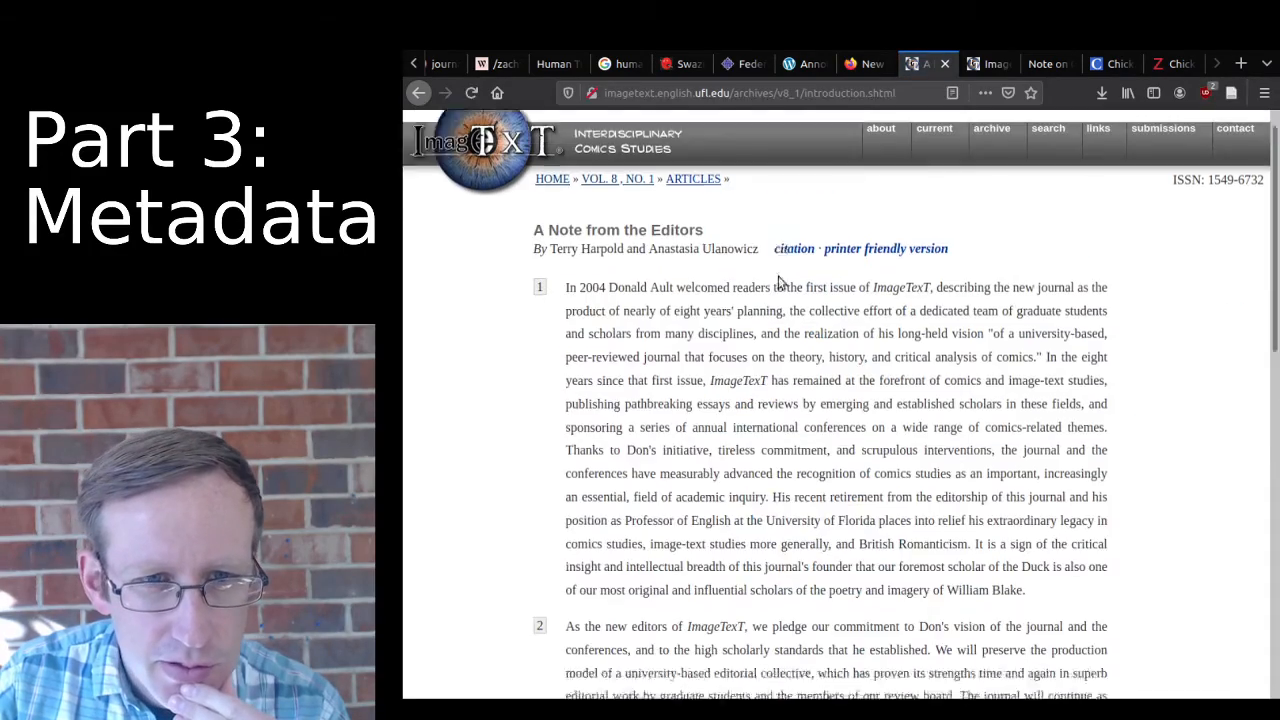
scroll(782, 280, down, 5)
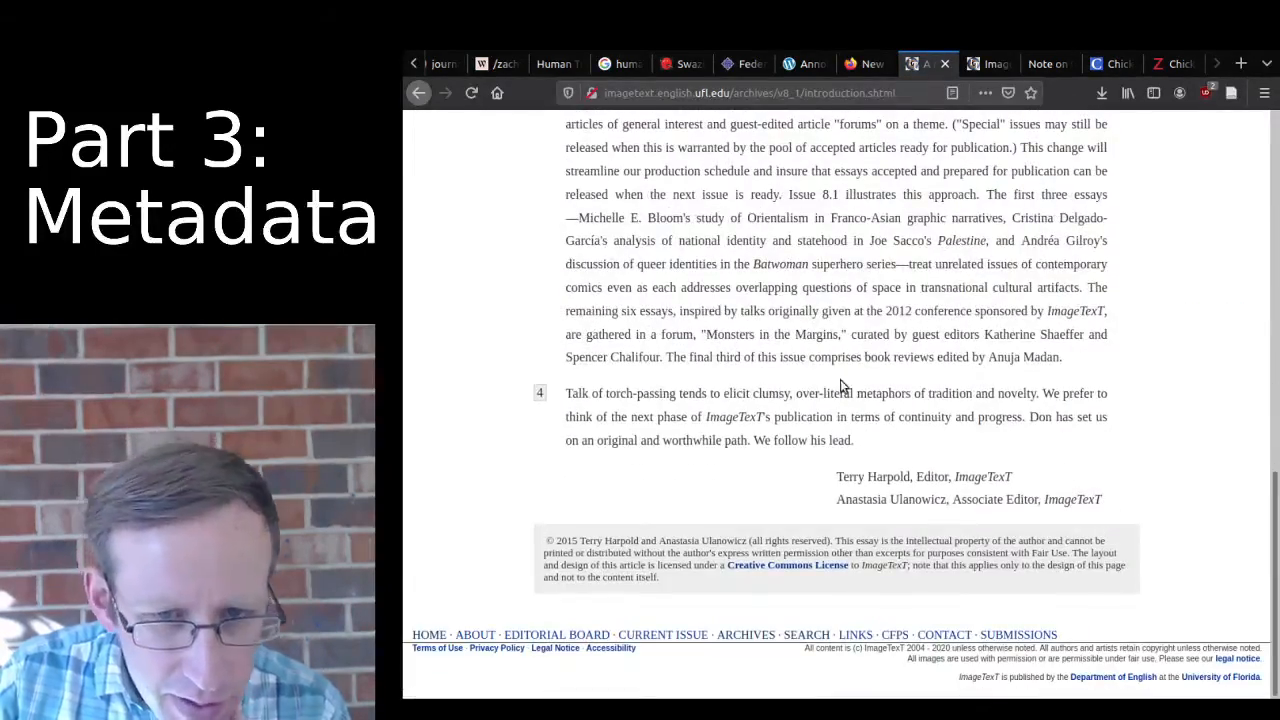
scroll(868, 385, up, 10)
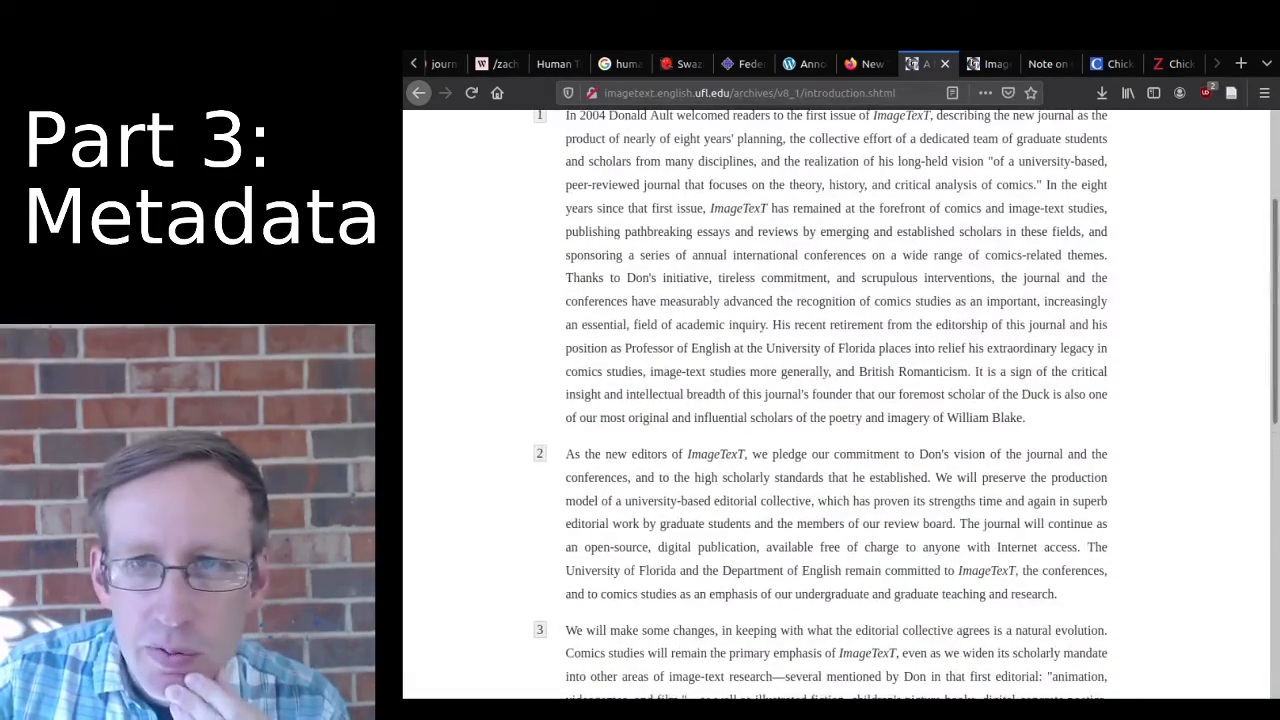
Return to the Zotero record and set its Date to 2015.
click(1038, 63)
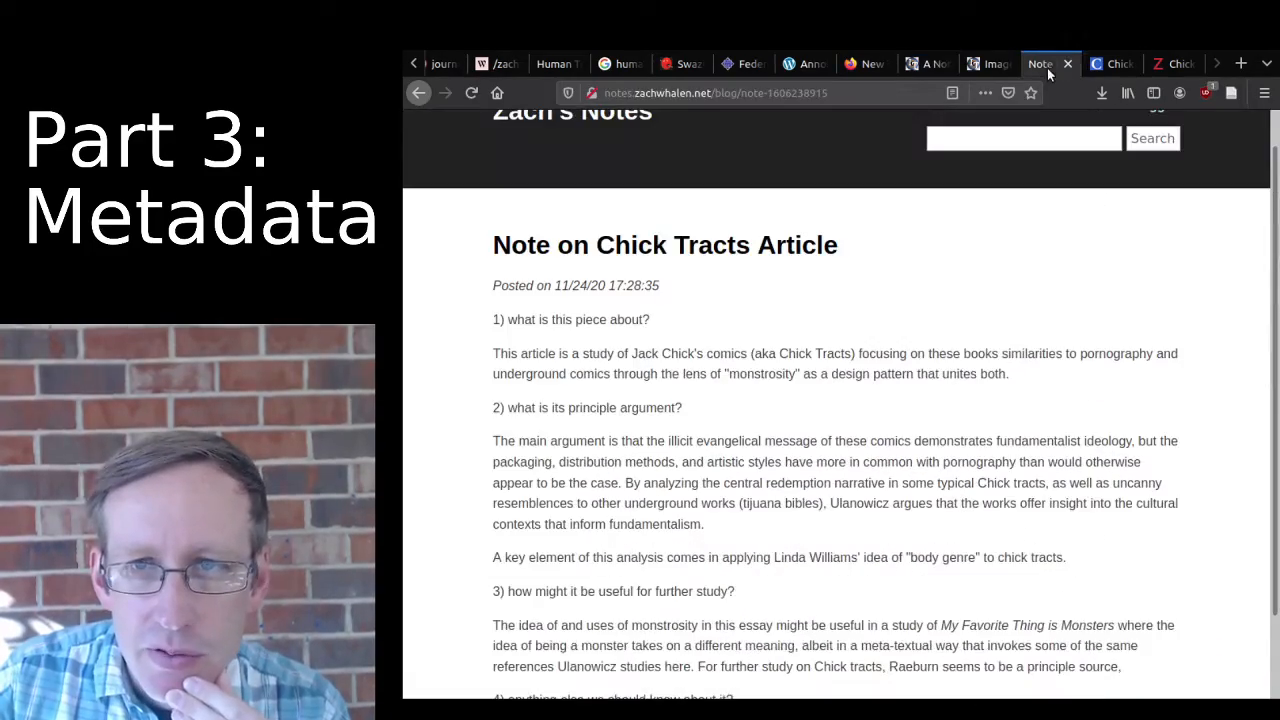
click(1165, 66)
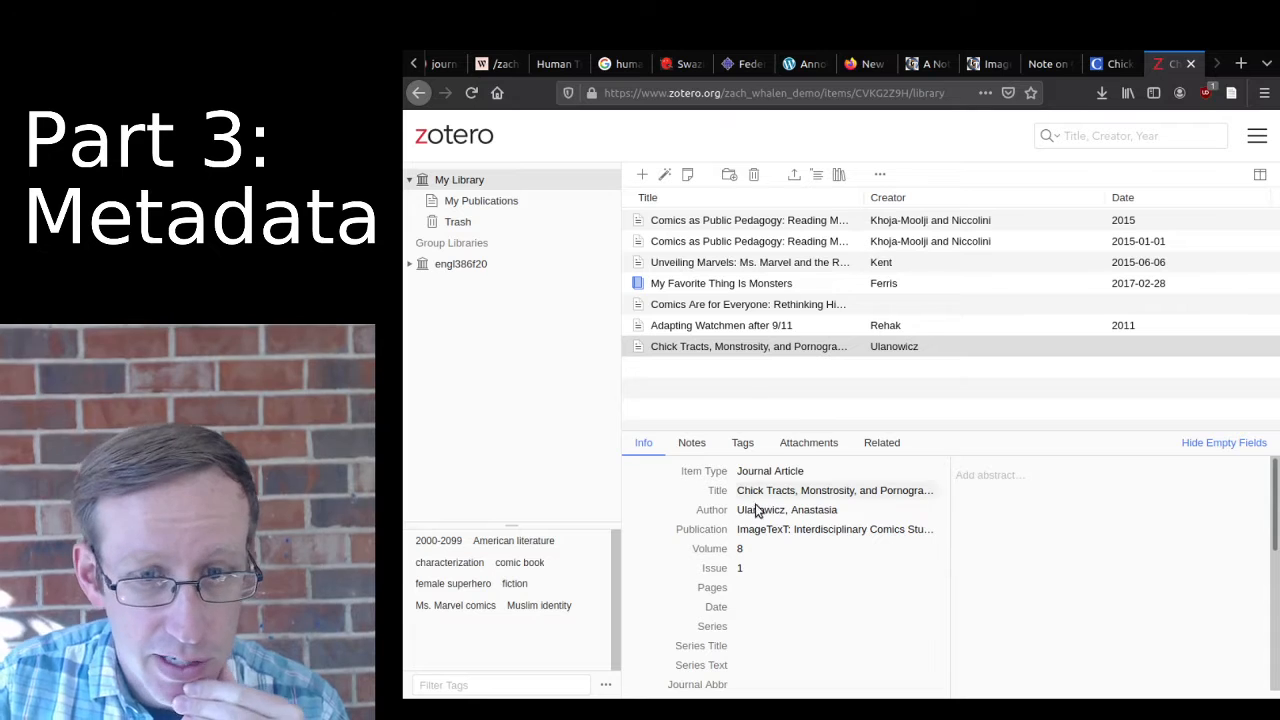
click(753, 609)
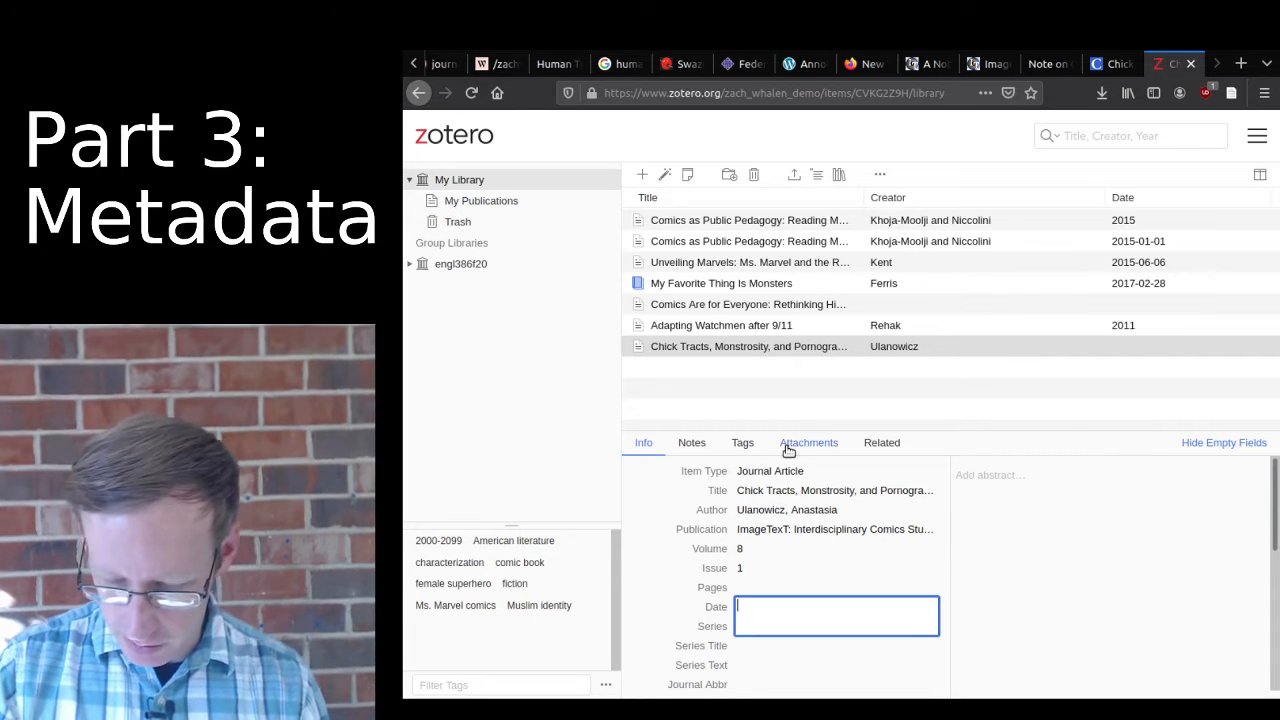
text(2015)
key(Return)
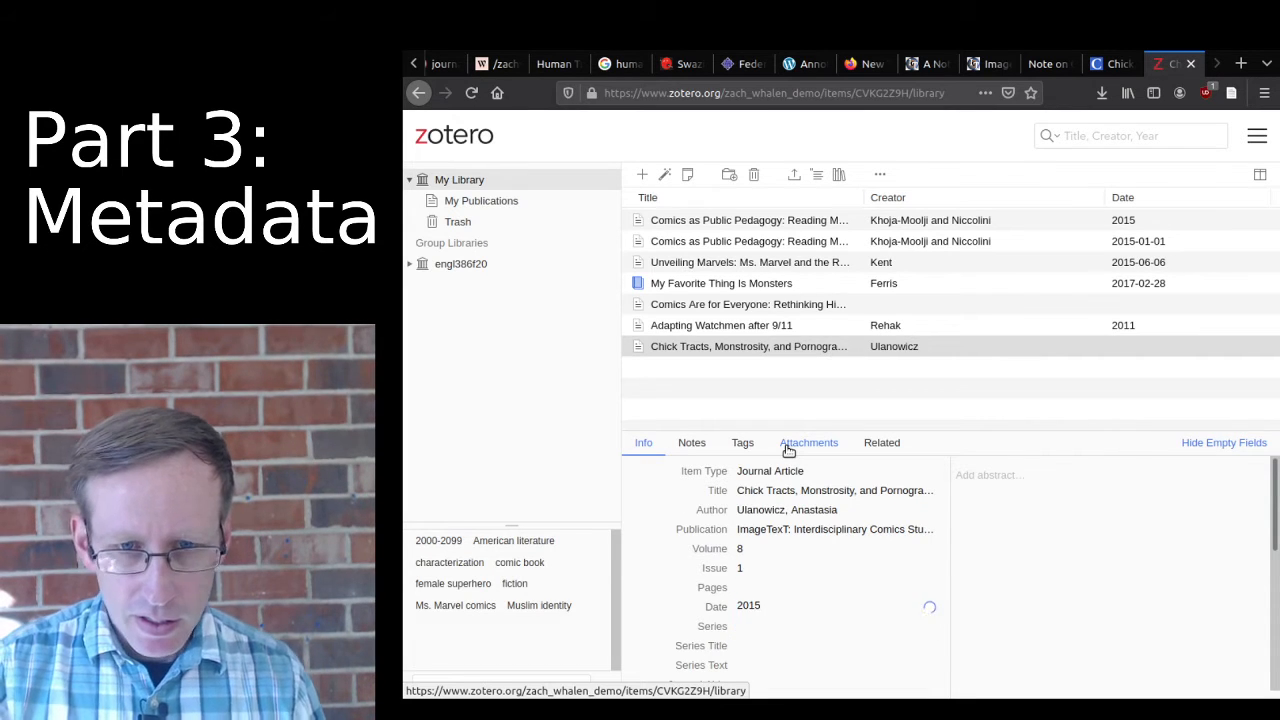
Copy the ISSN 1549-6732 from the journal's home page into the record's ISSN field and save it.
scroll(739, 557, down, 2)
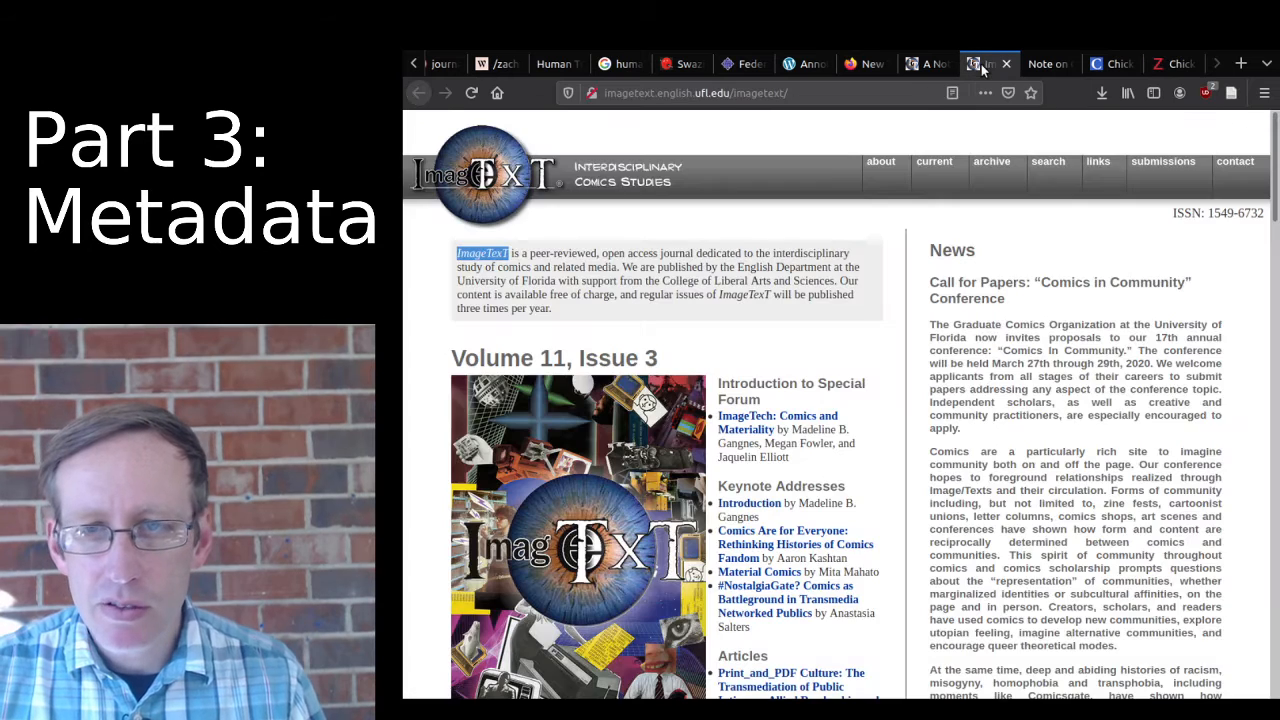
click(981, 64)
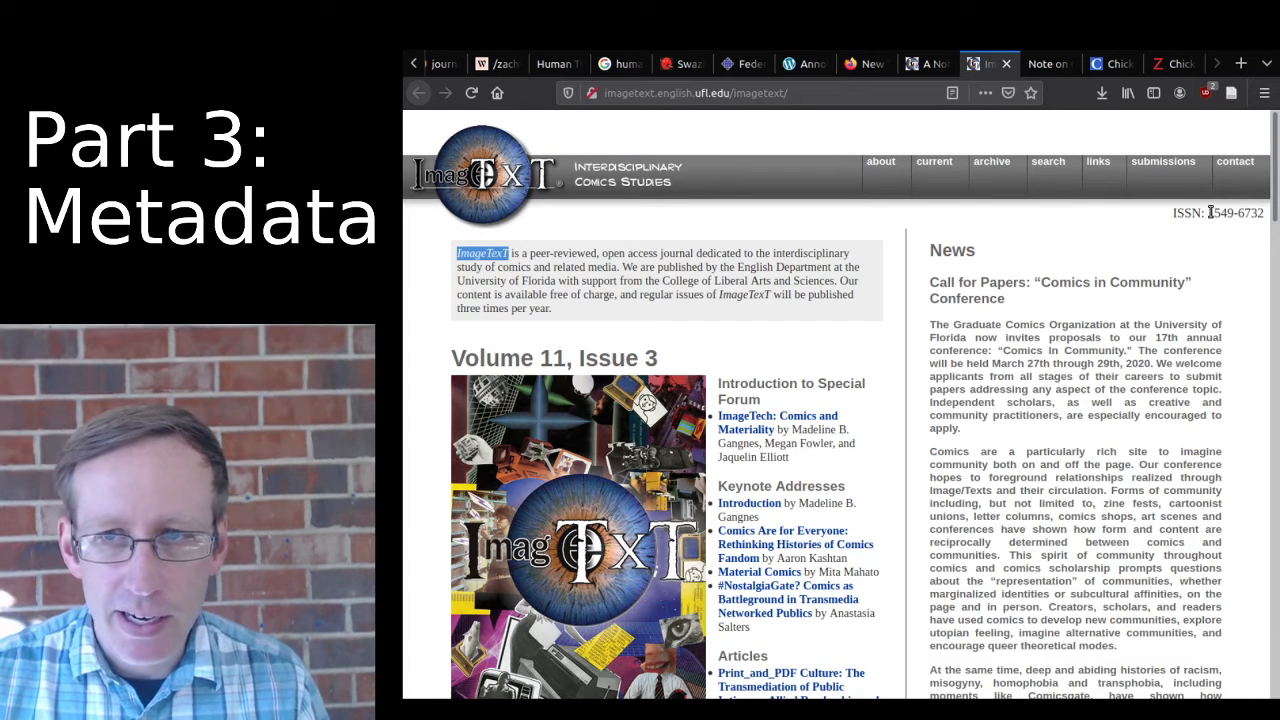
drag(1209, 213, 1262, 214)
click(1261, 215)
triple_click(1261, 215)
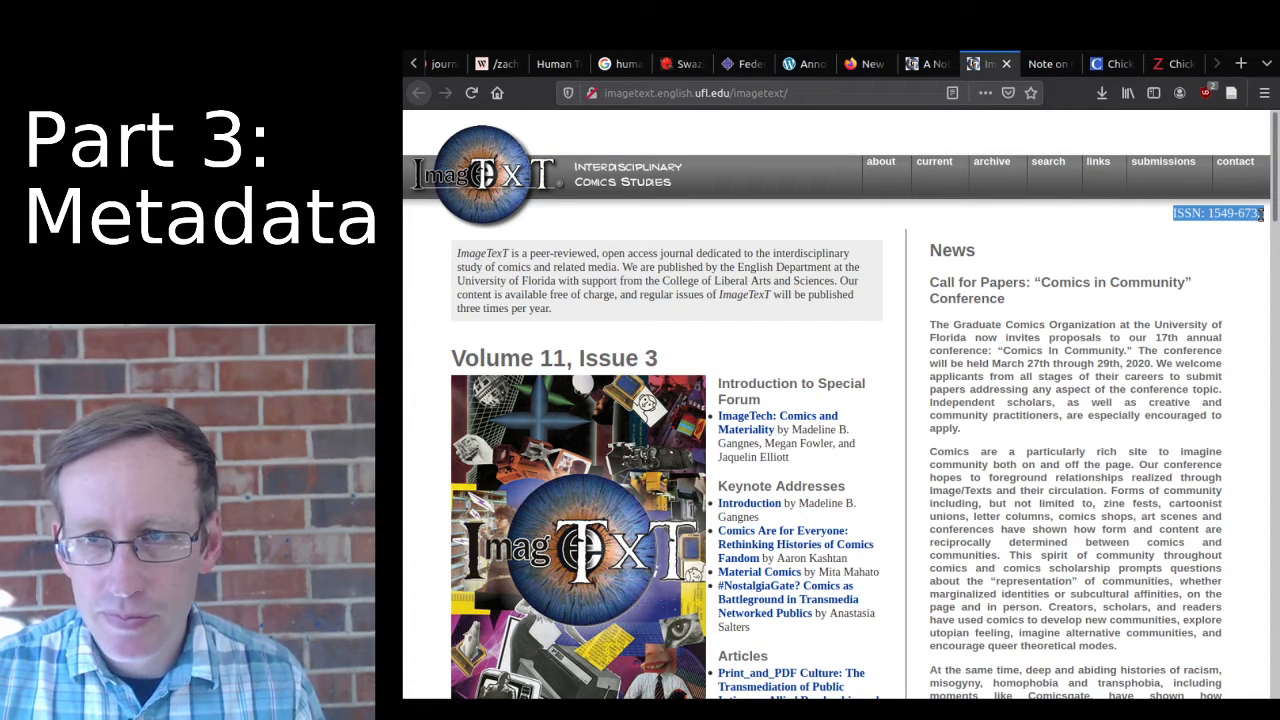
click(1261, 214)
drag(1209, 213, 1264, 217)
key(ctrl+c)
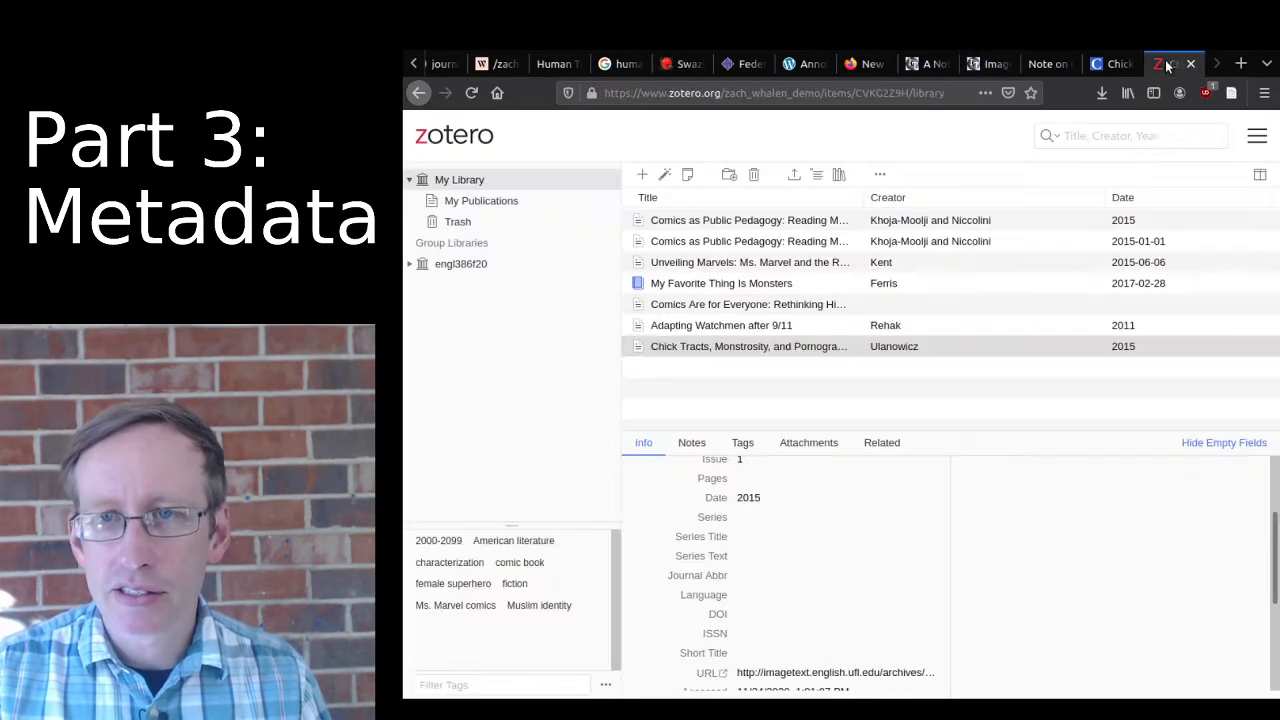
click(1168, 66)
click(748, 635)
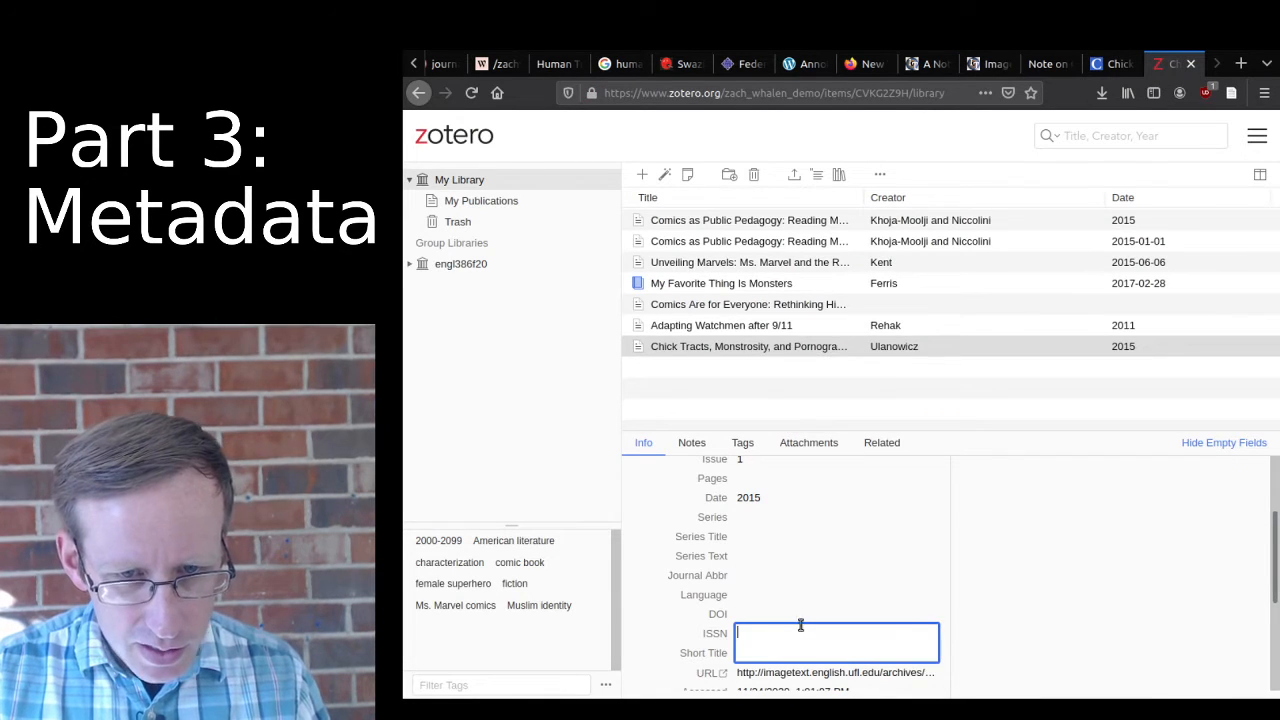
key(ctrl+v)
click(870, 656)
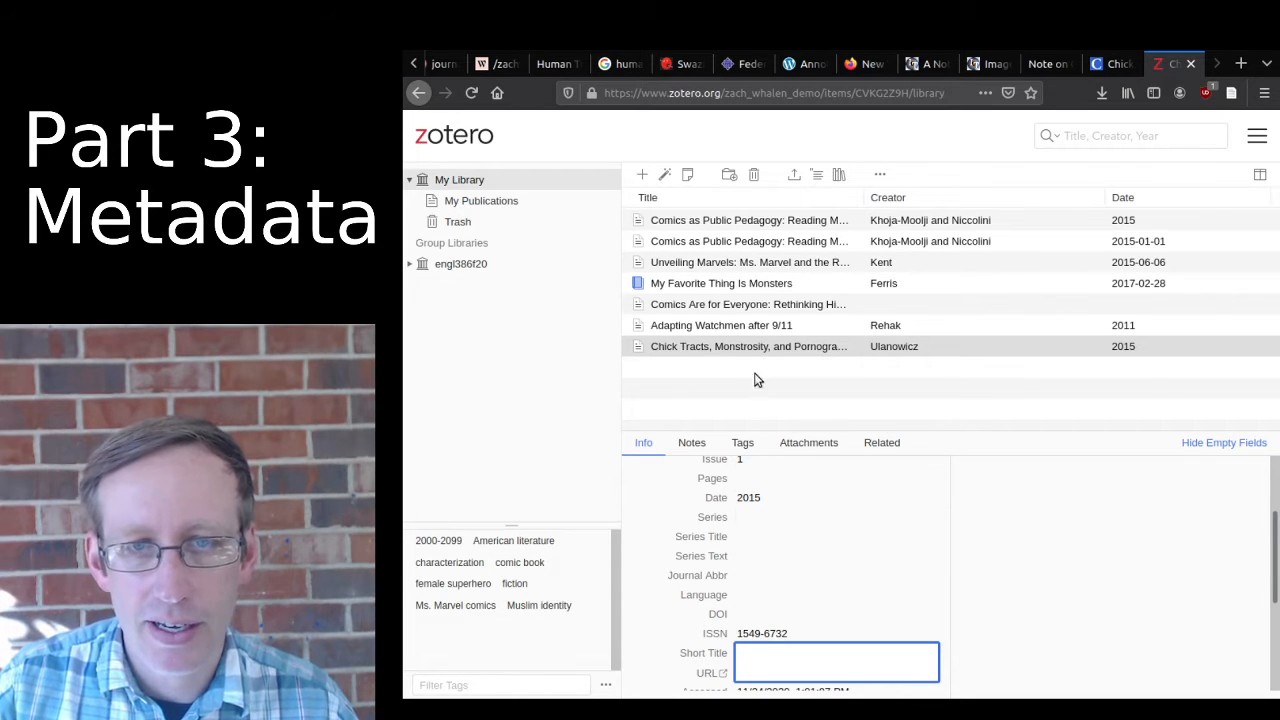
click(733, 400)
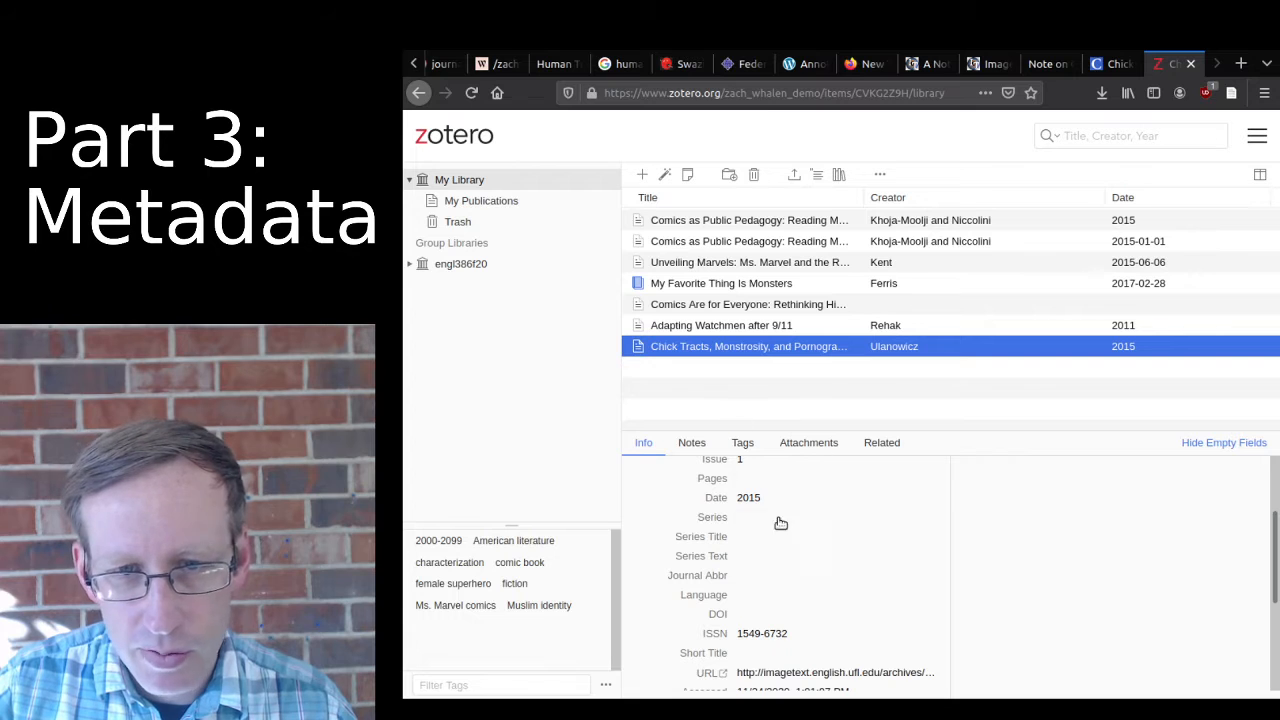
Review all metadata fields of the Chick Tracts record, from the item type to the modification date.
scroll(838, 540, up, 2)
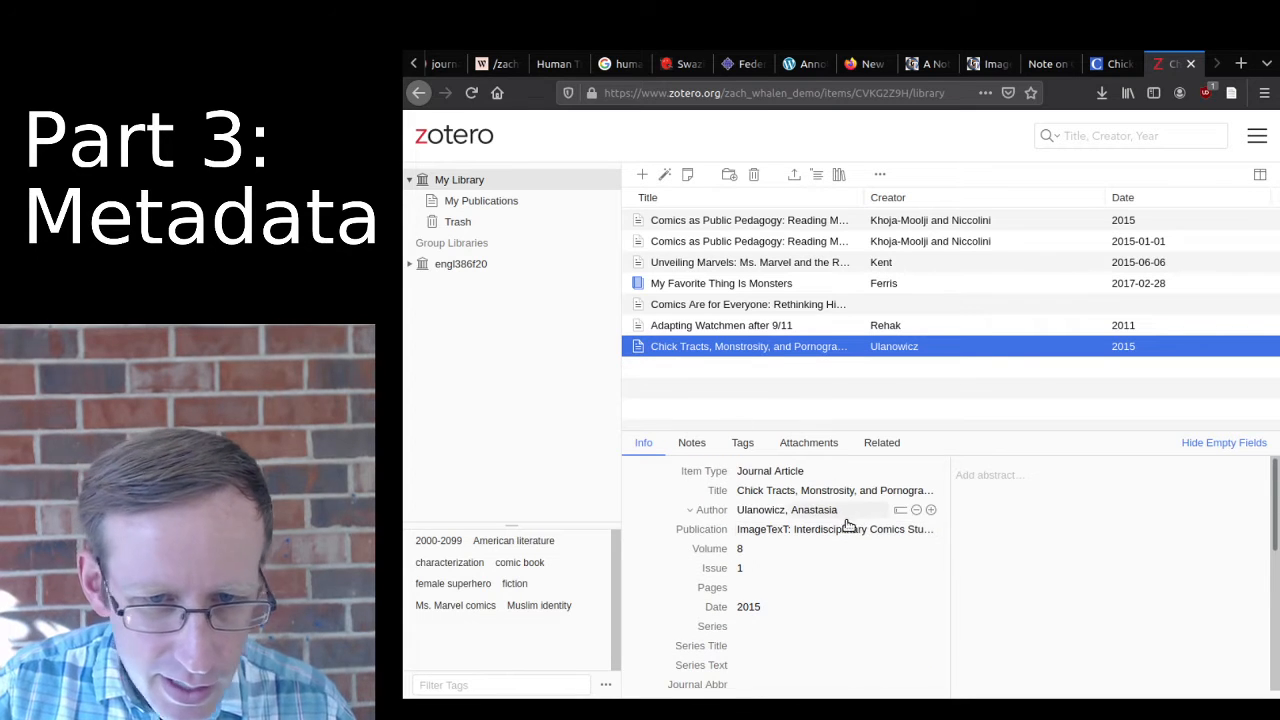
scroll(841, 520, down, 5)
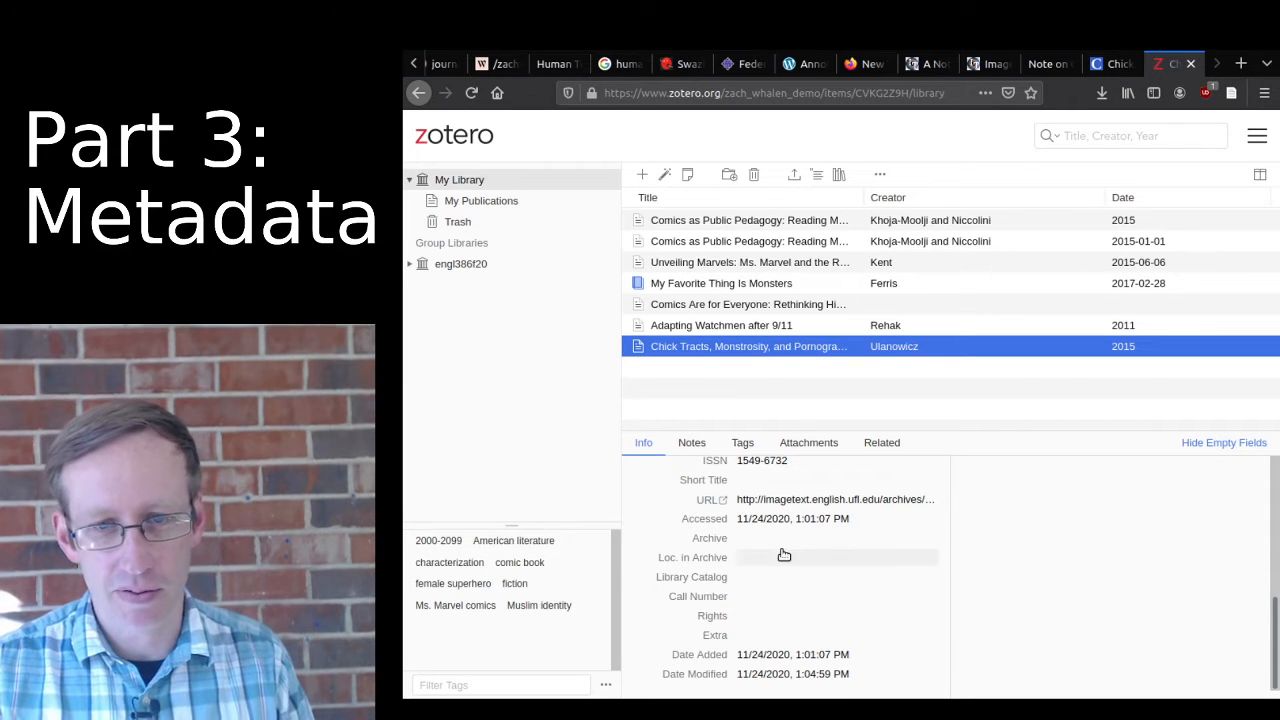
scroll(776, 573, up, 5)
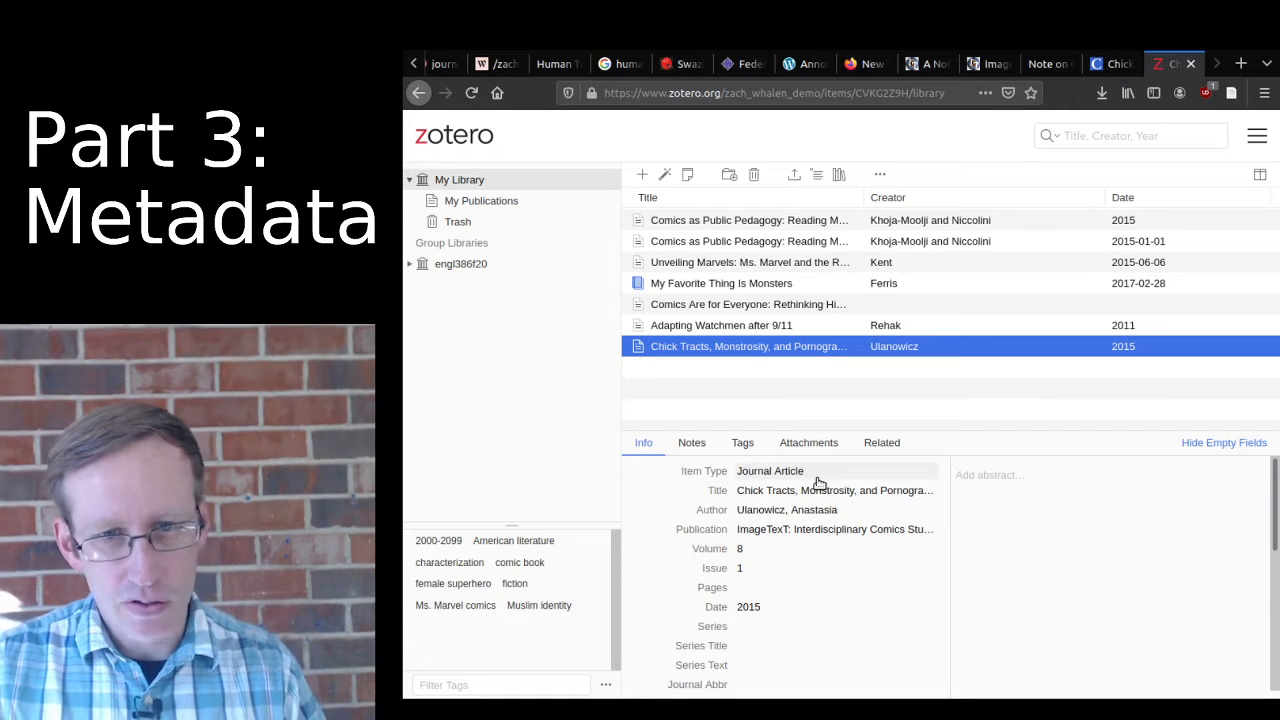
Add a note to the Chick Tracts record and paste in the copied annotation beginning "1) what is this piece about?".
click(690, 447)
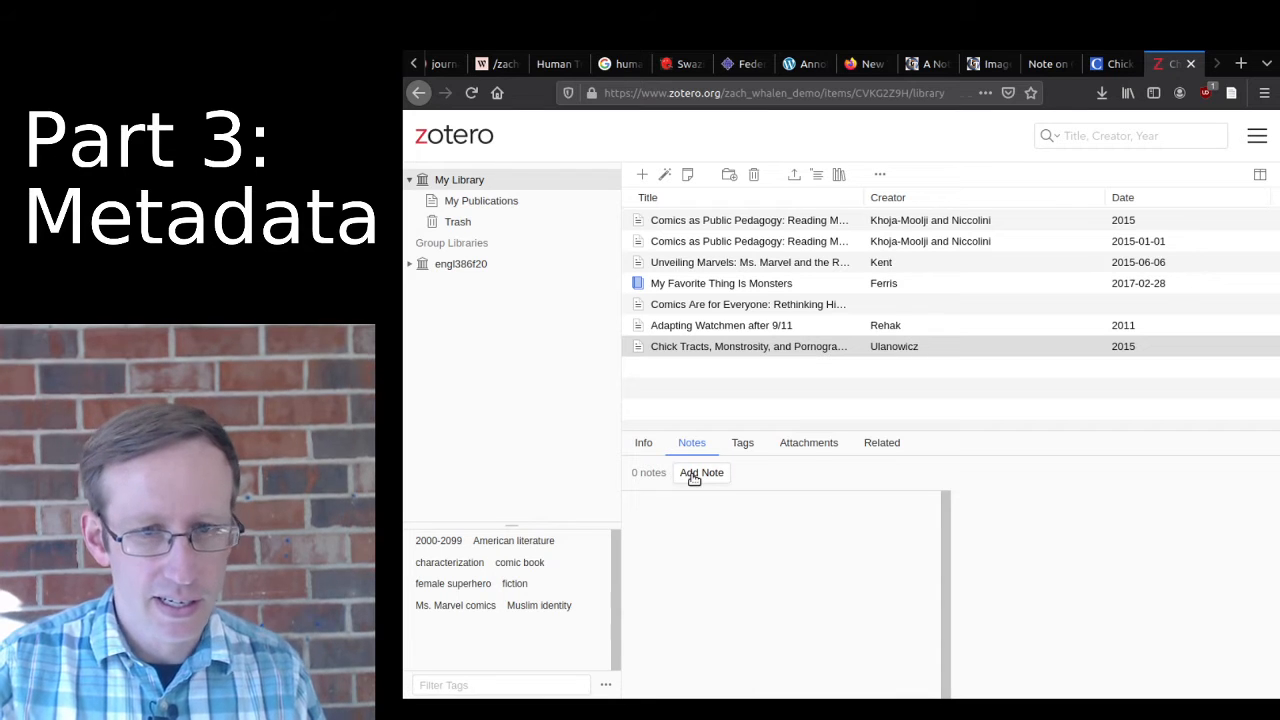
click(692, 476)
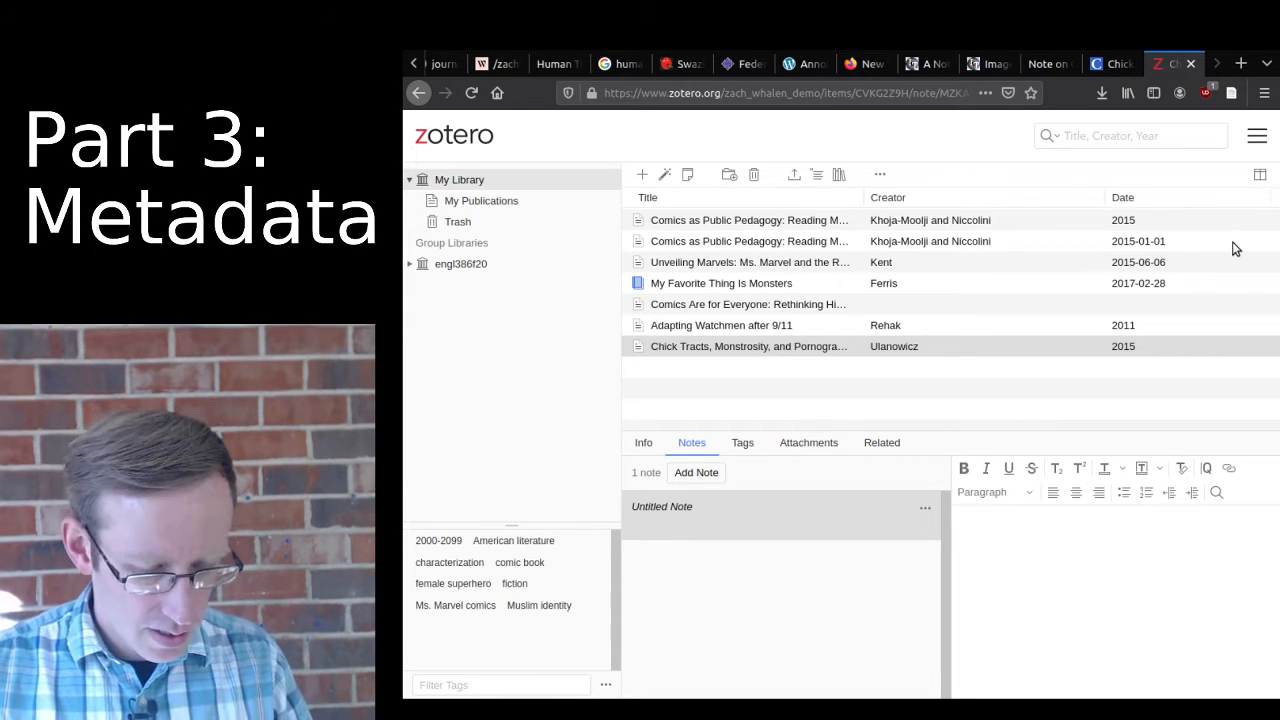
right_click(995, 533)
click(1019, 610)
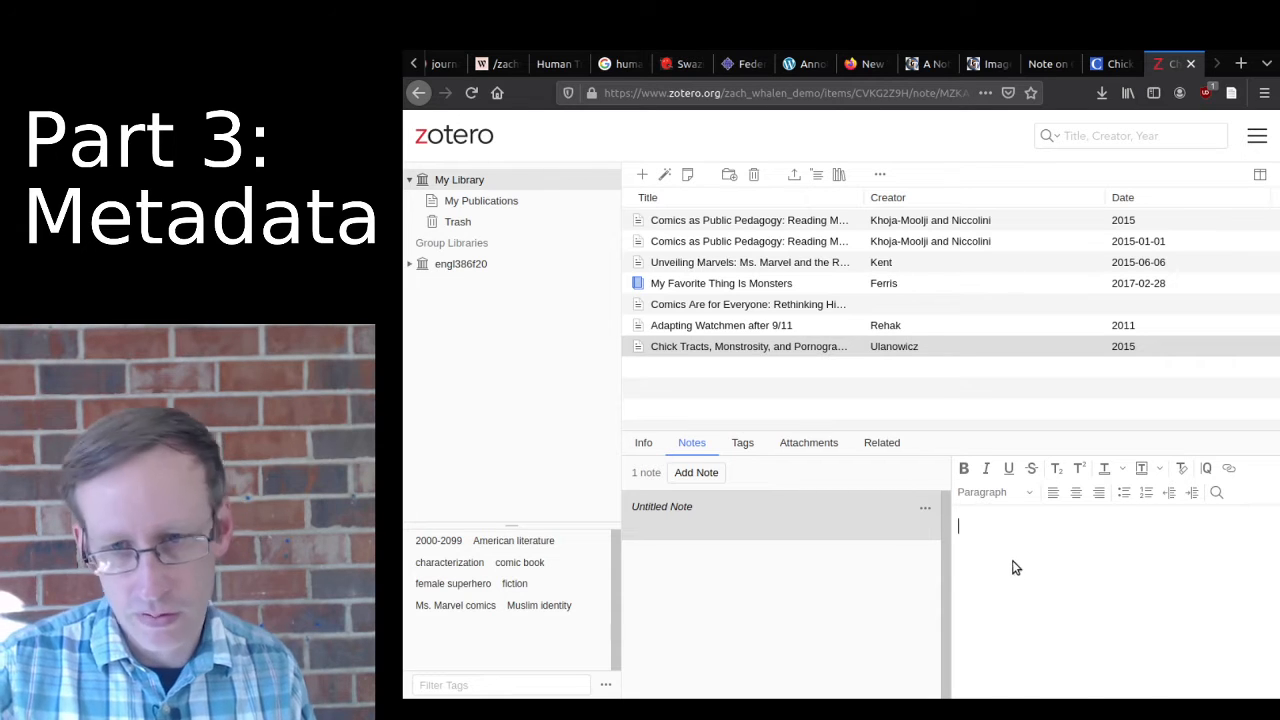
key(ctrl+v)
Review the pasted note and remove the ">" marker before the quoted passage "That is, these figures, insofar as they represent a criminal underclass".
scroll(1010, 605, up, 10)
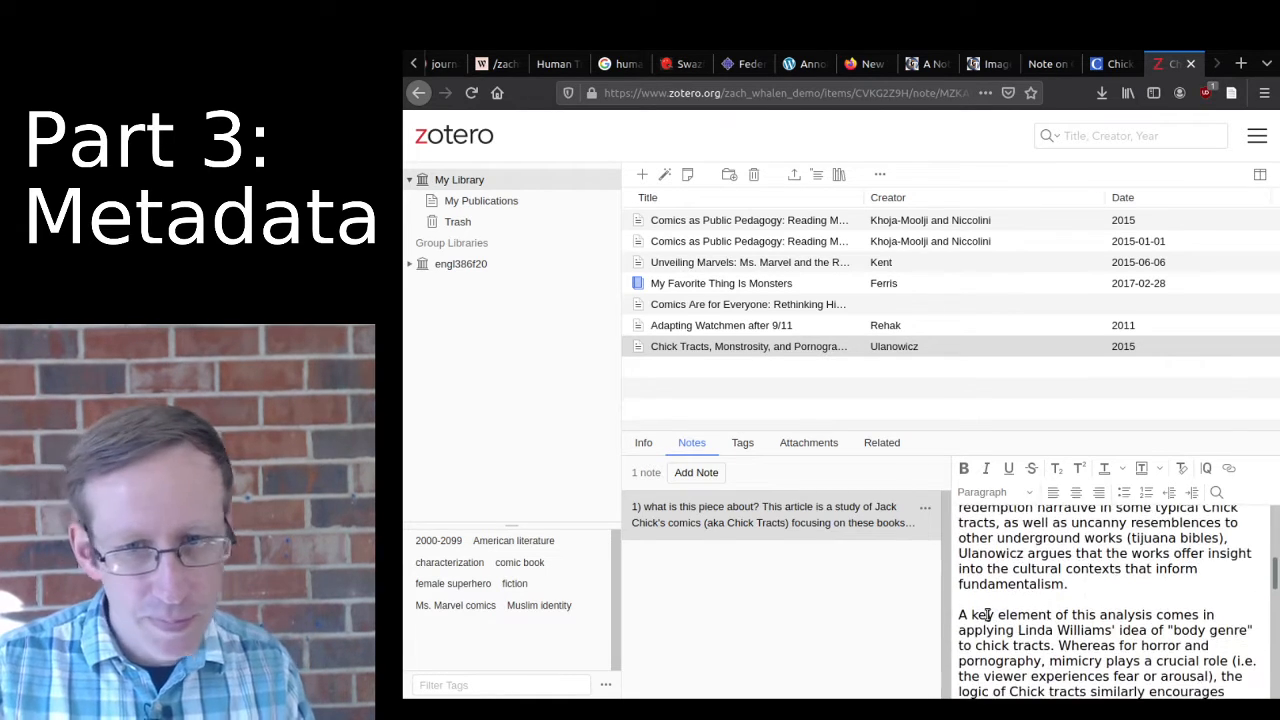
scroll(987, 615, up, 5)
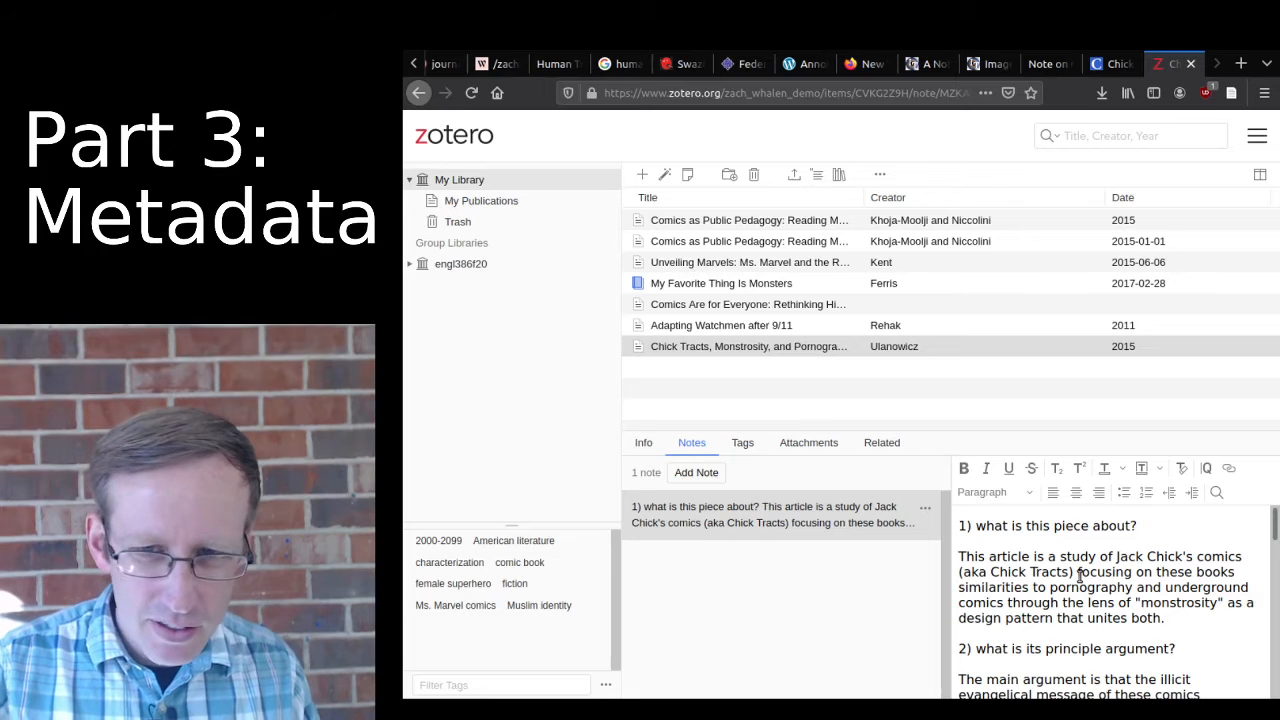
scroll(1079, 574, down, 5)
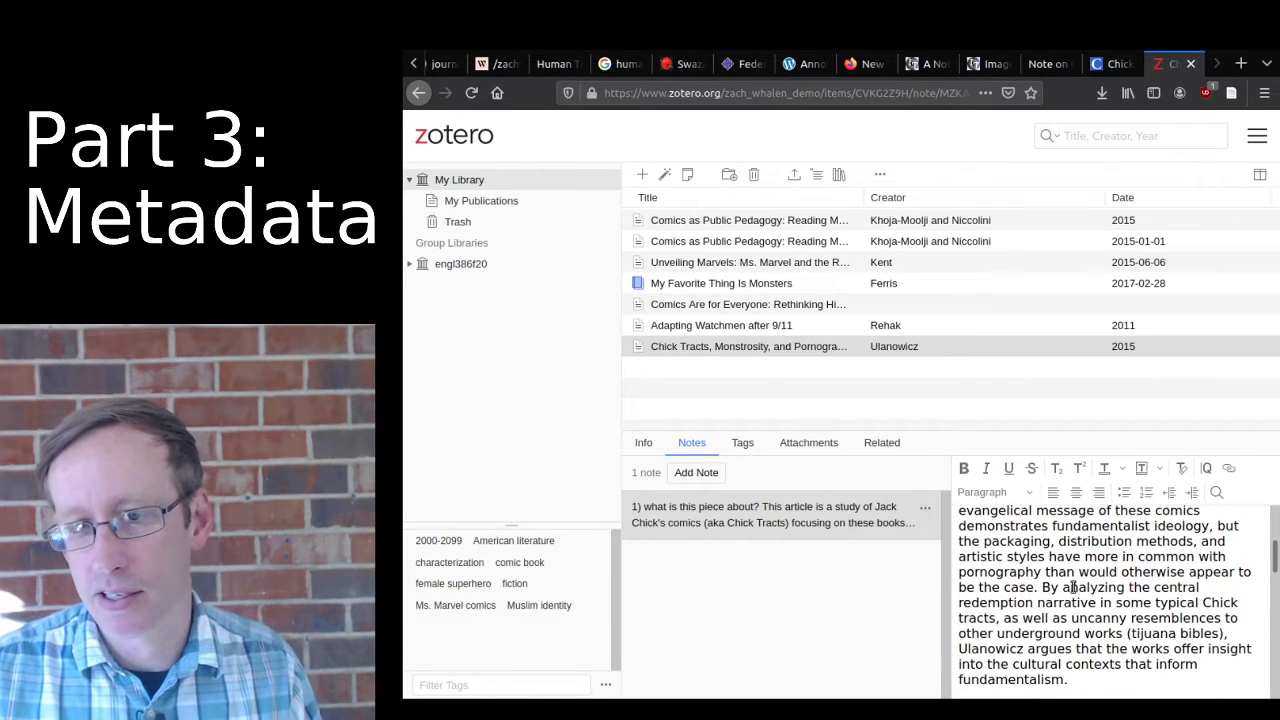
scroll(1073, 587, down, 5)
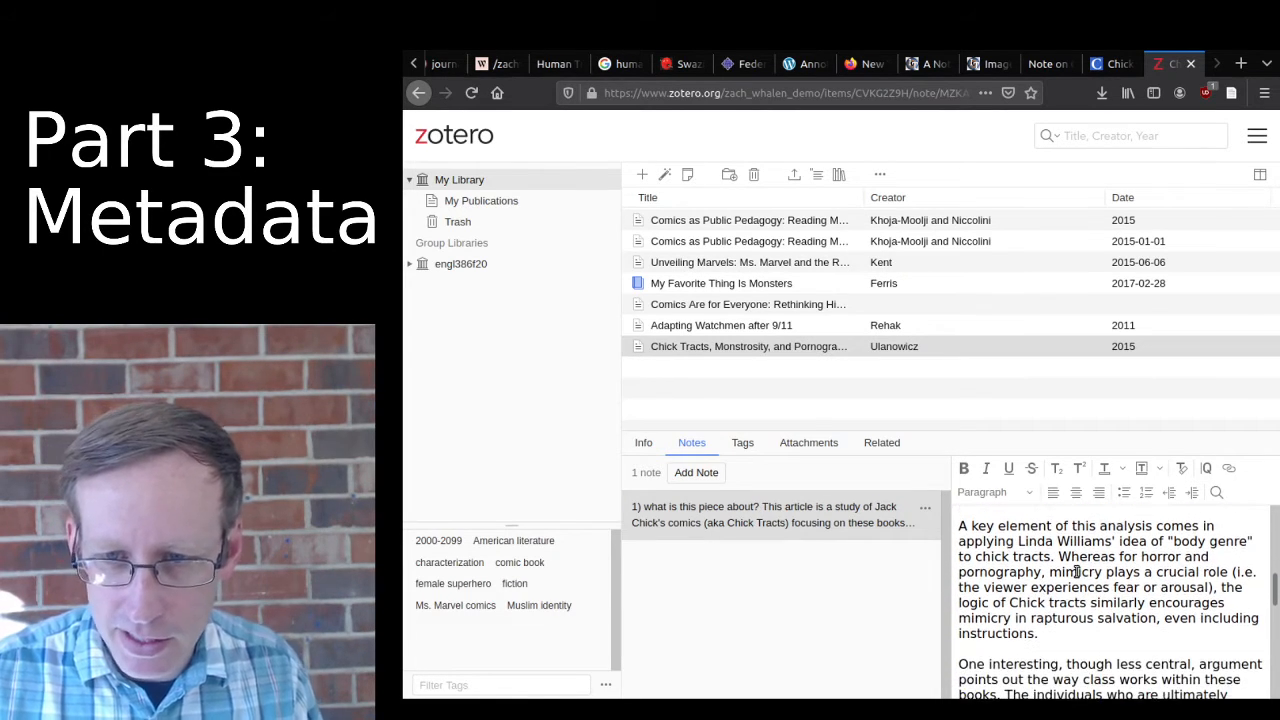
scroll(1077, 571, down, 3)
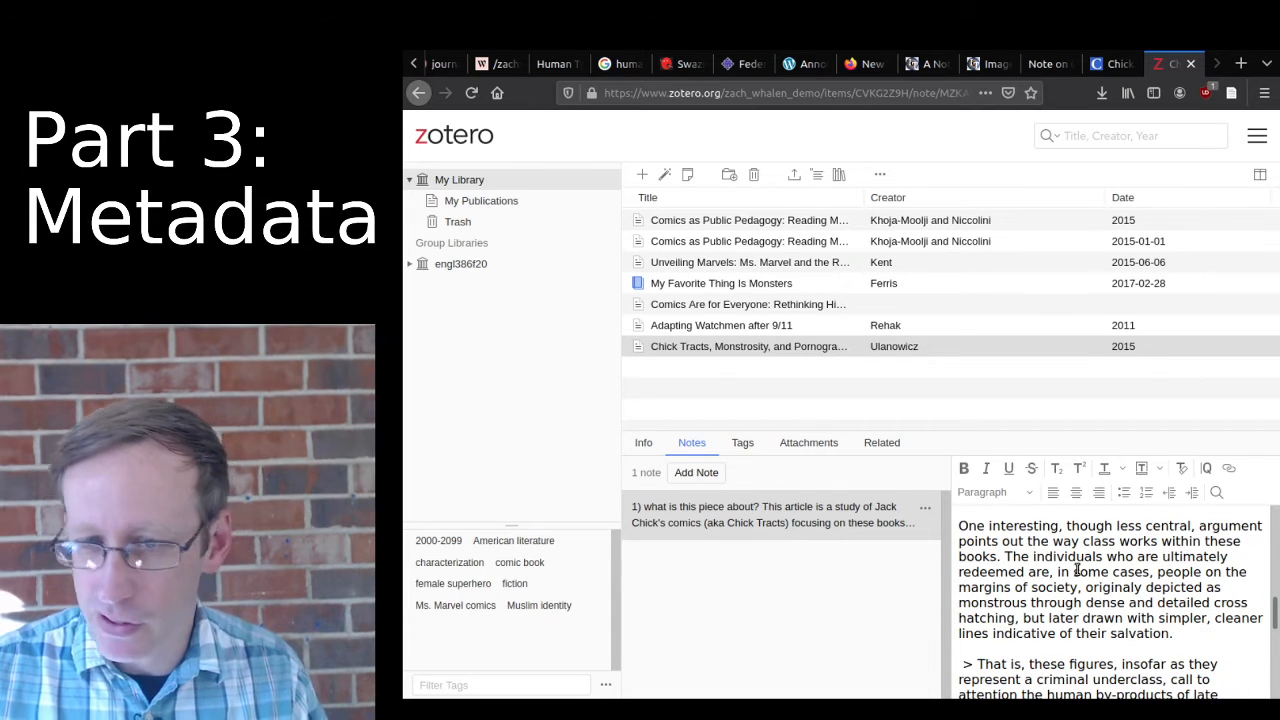
scroll(1077, 570, down, 3)
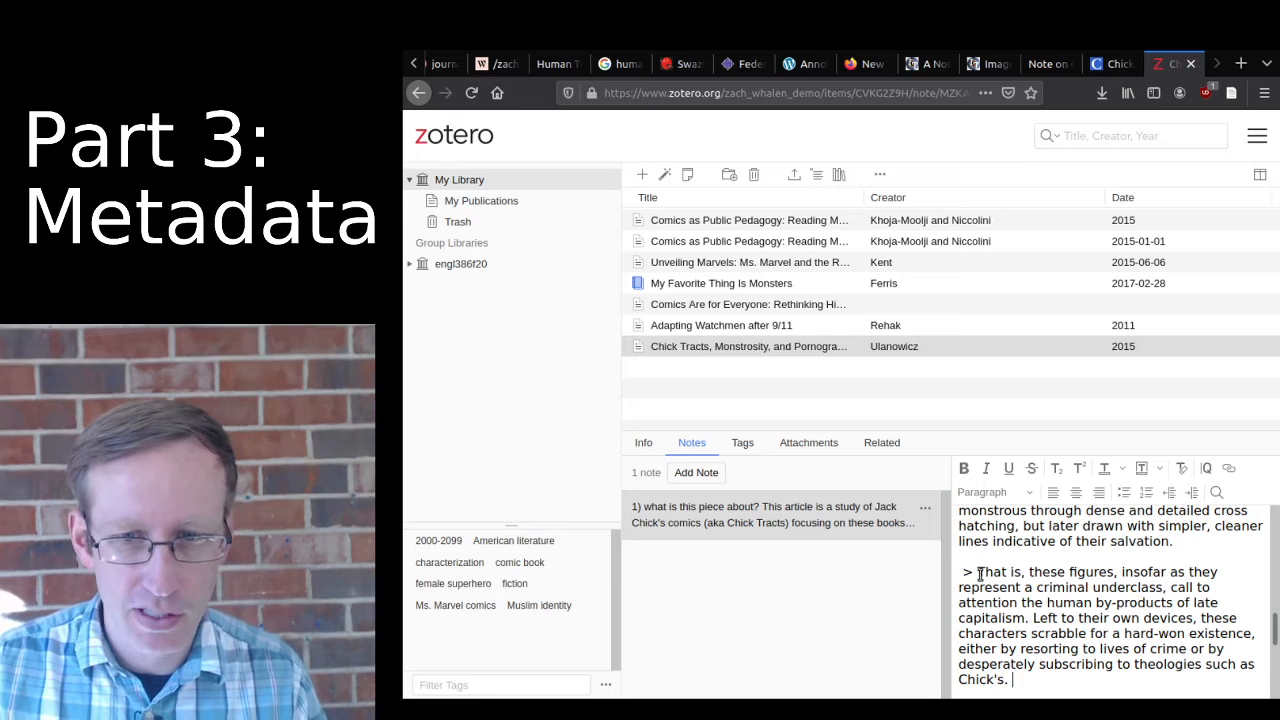
key(BackSpace)
key(BackSpace)
key(BackSpace)
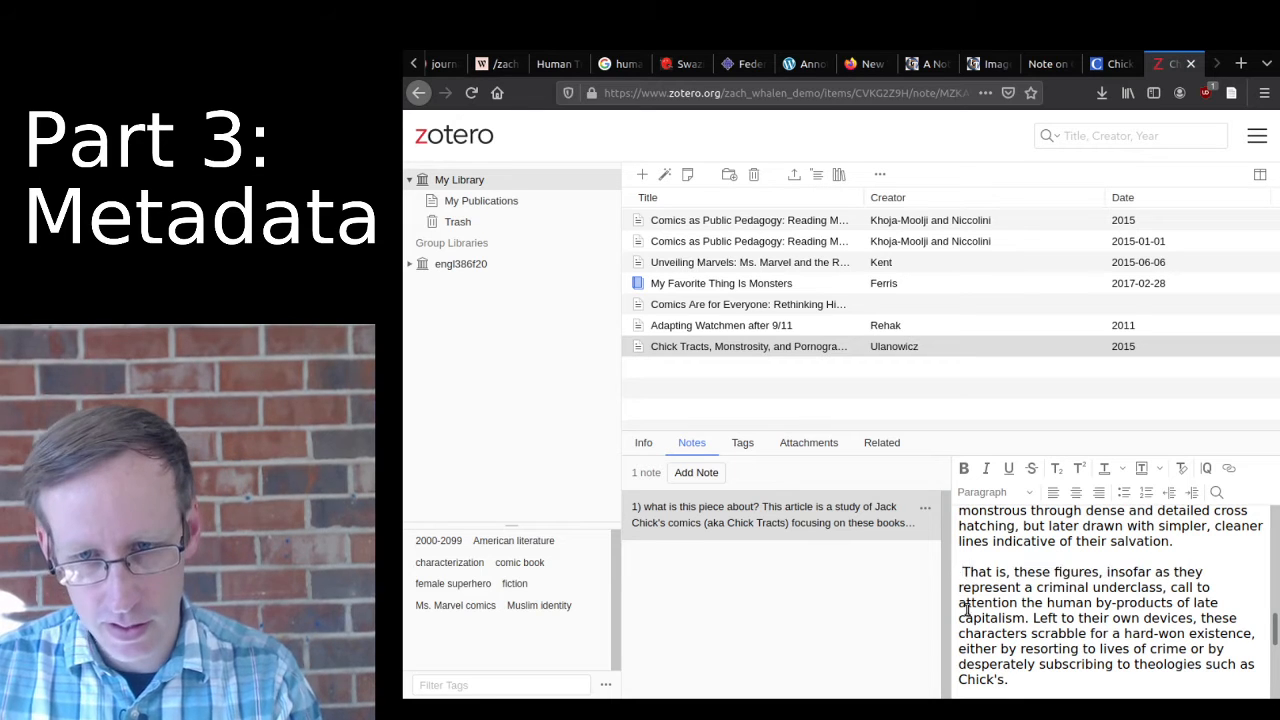
Try to format the quoted "That is, these figures" passage as a blockquote, and check the available paragraph styles.
drag(1018, 680, 944, 582)
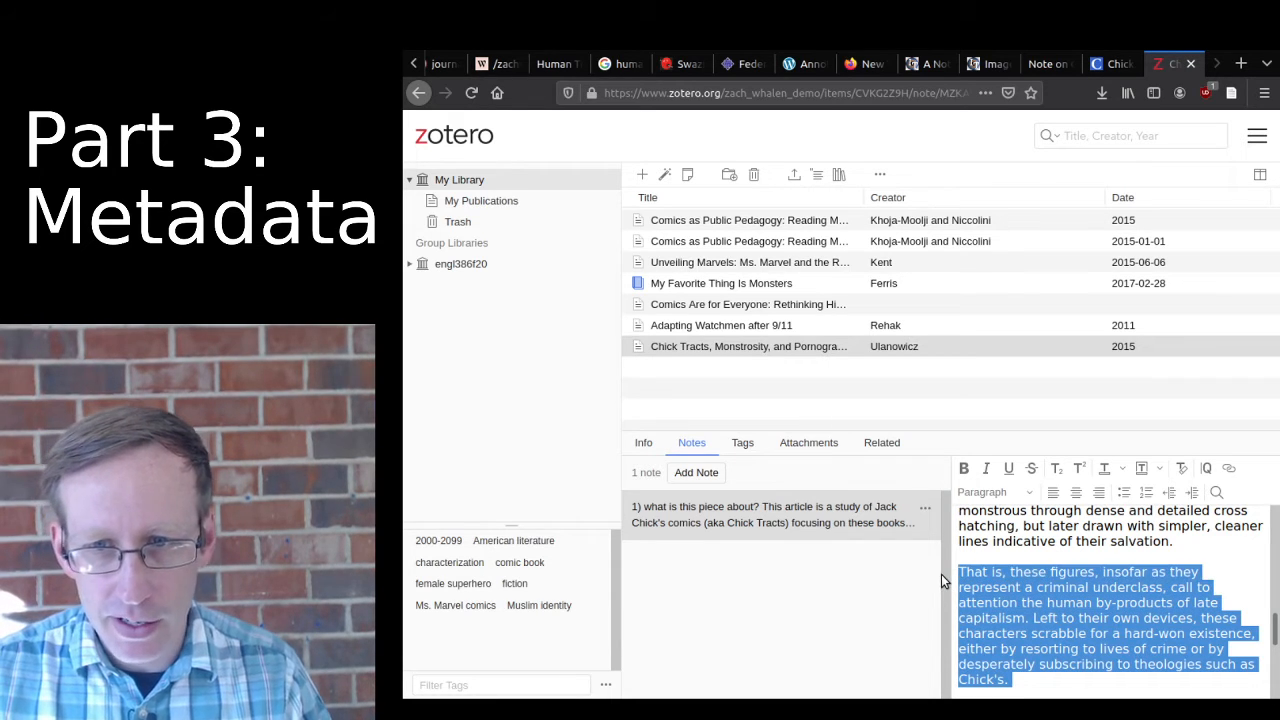
click(1207, 469)
scroll(1147, 551, up, 3)
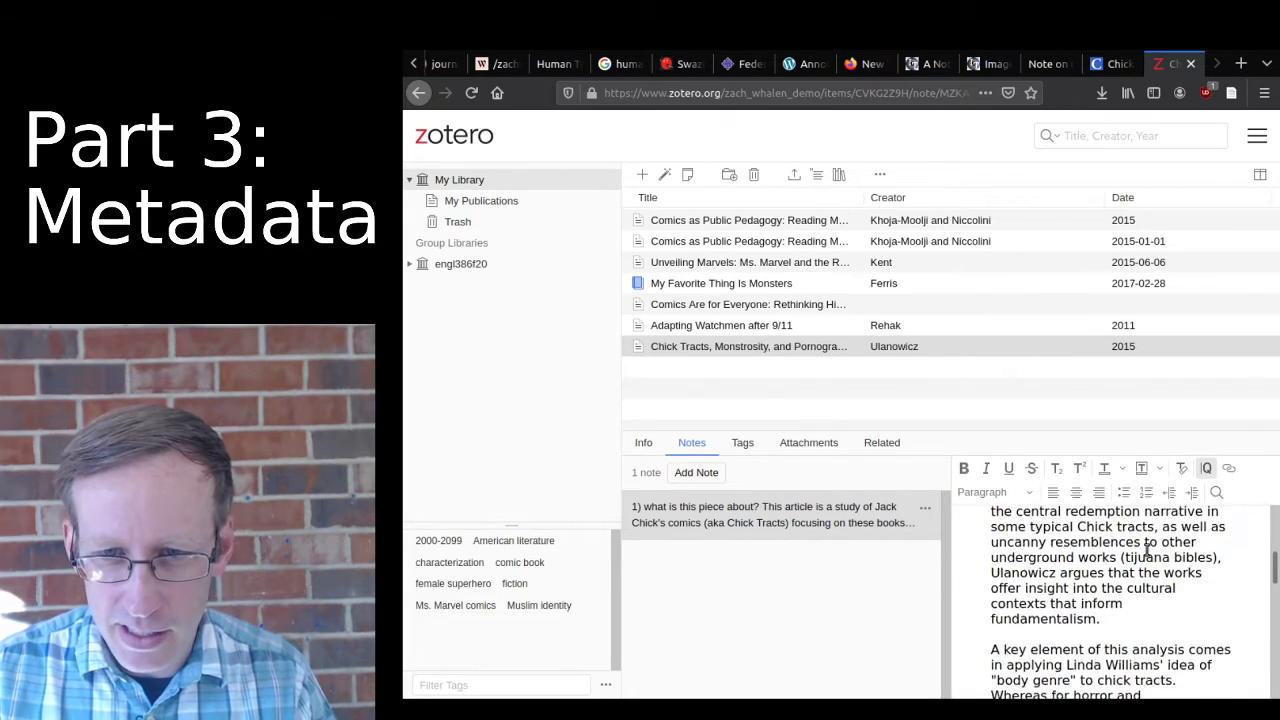
scroll(1147, 551, down, 3)
scroll(1145, 560, up, 10)
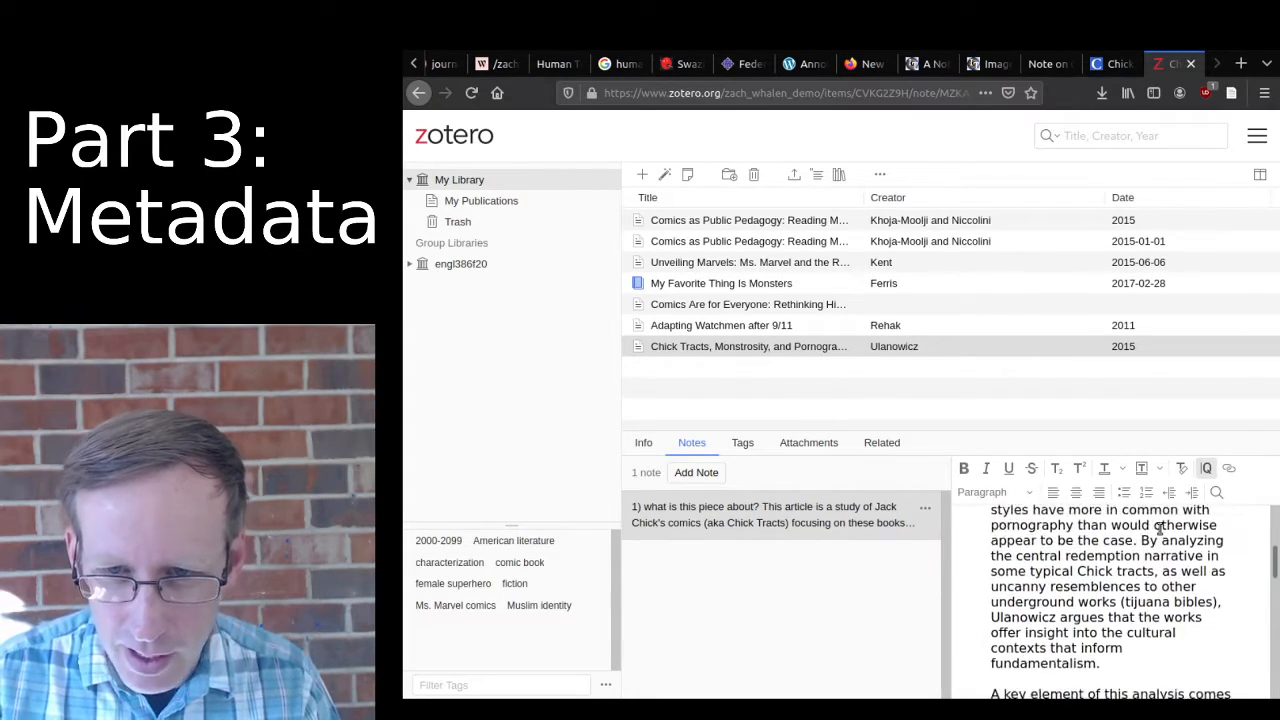
scroll(1138, 585, up, 1)
scroll(1097, 597, down, 10)
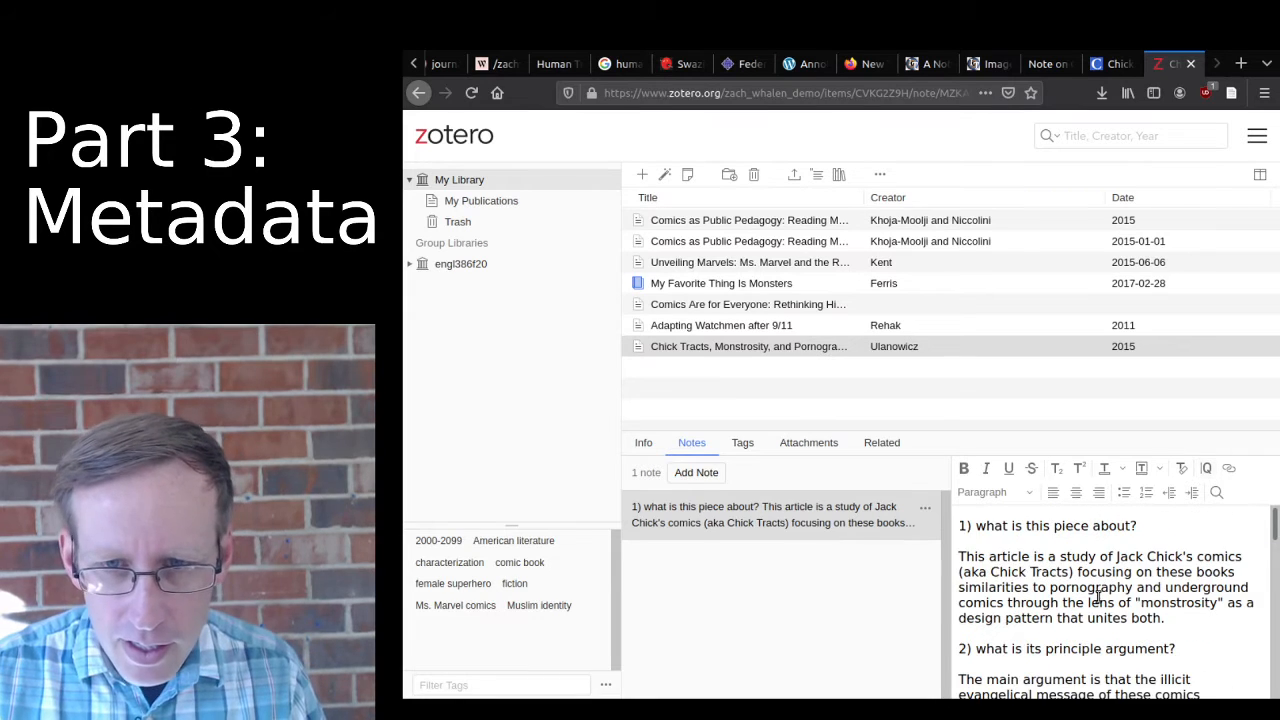
scroll(1072, 597, down, 4)
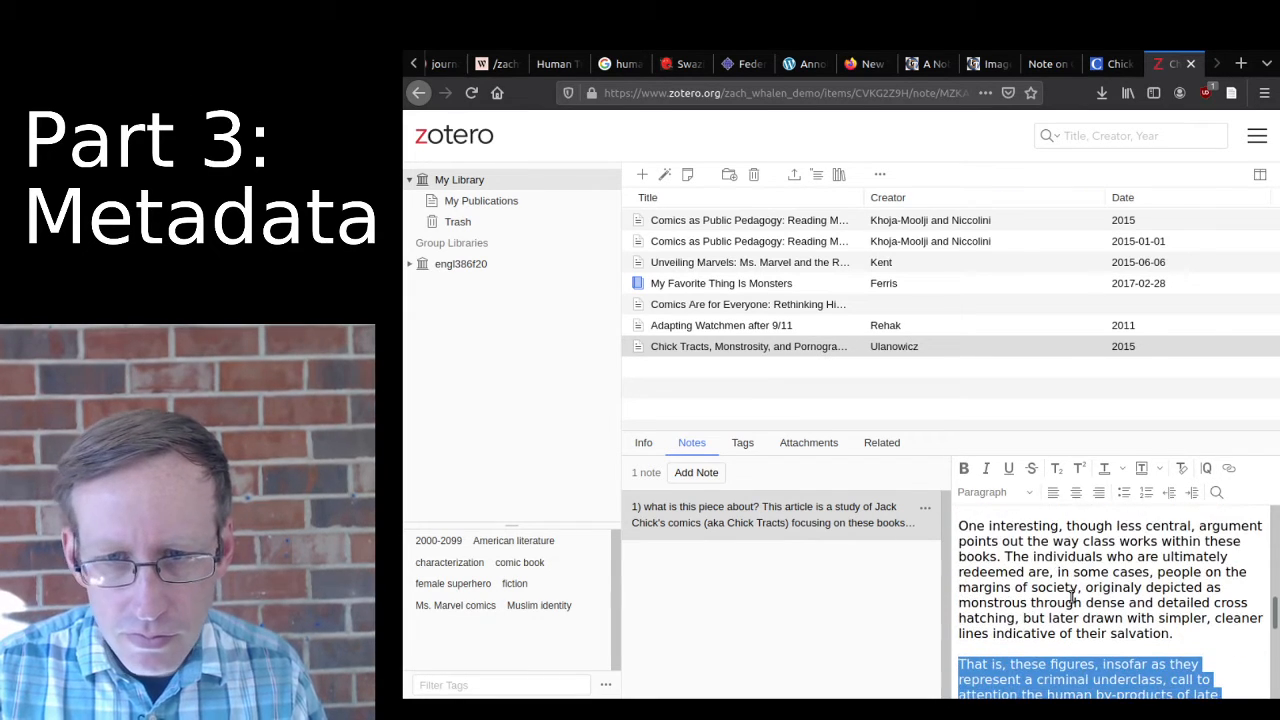
click(1012, 568)
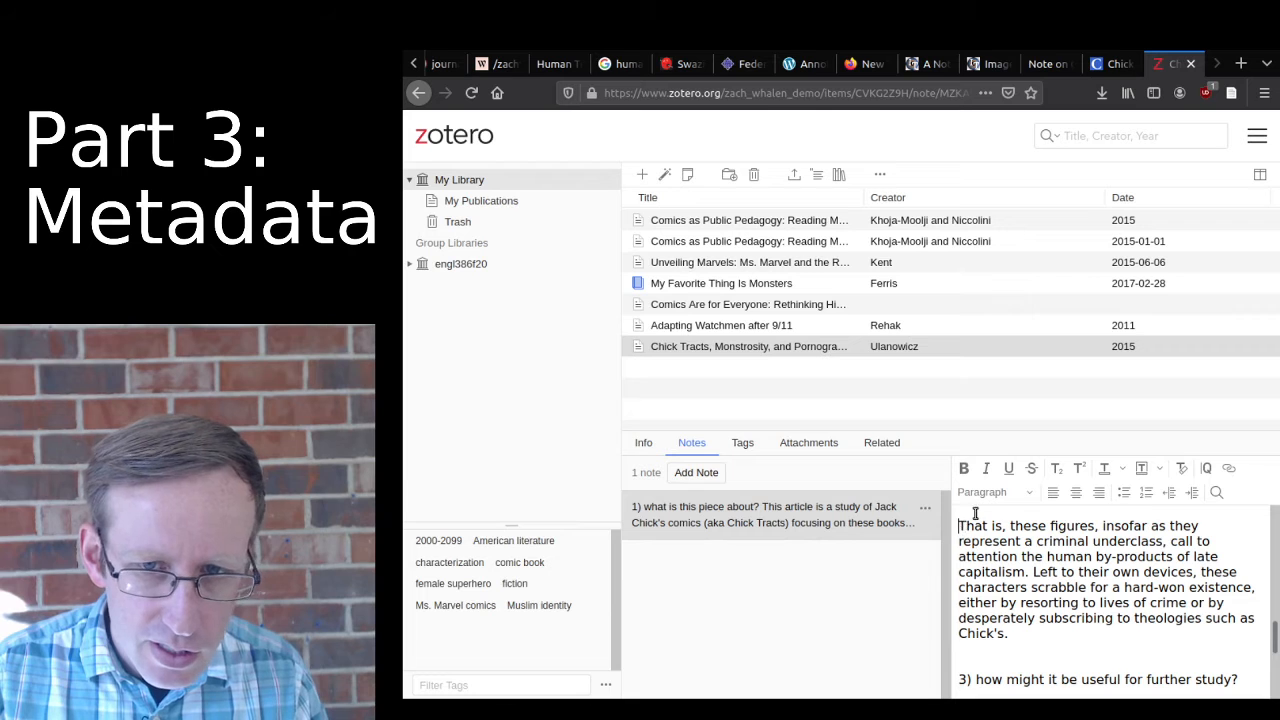
click(984, 493)
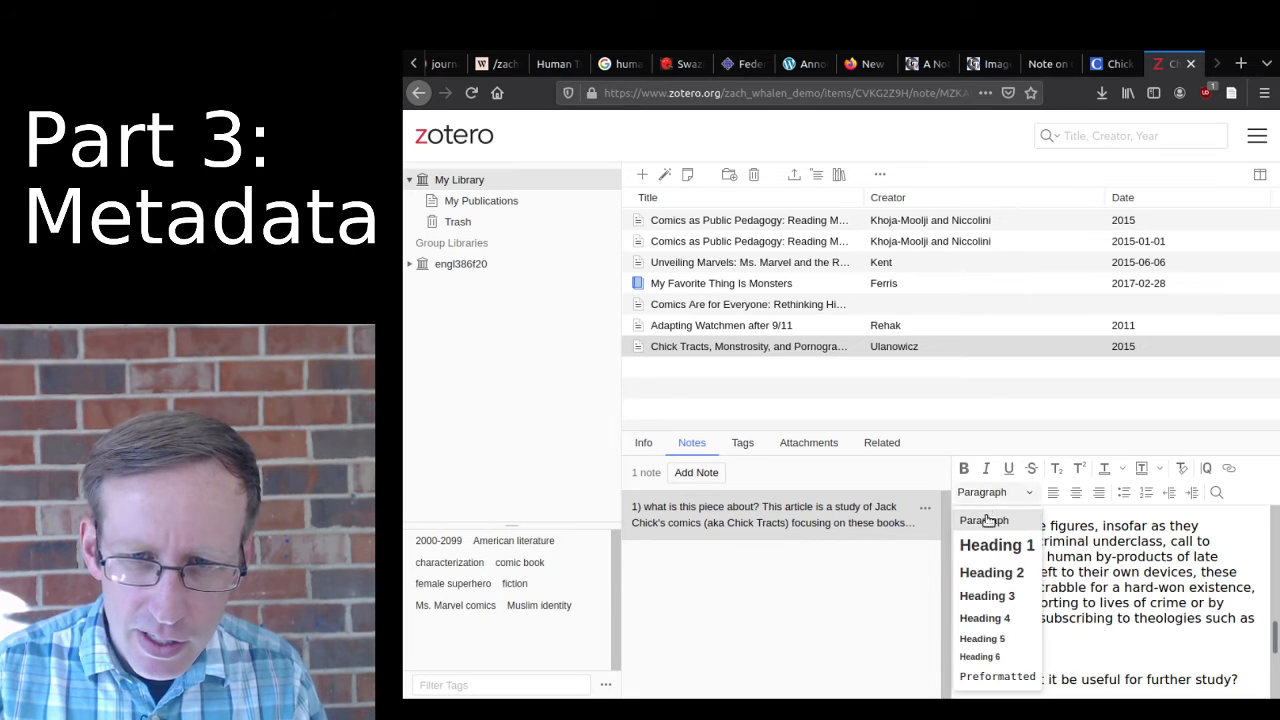
click(1090, 565)
Italicize the whole quoted passage from "That is, these figures" to "such as Chick's." and leave the note editor.
drag(1035, 637, 950, 532)
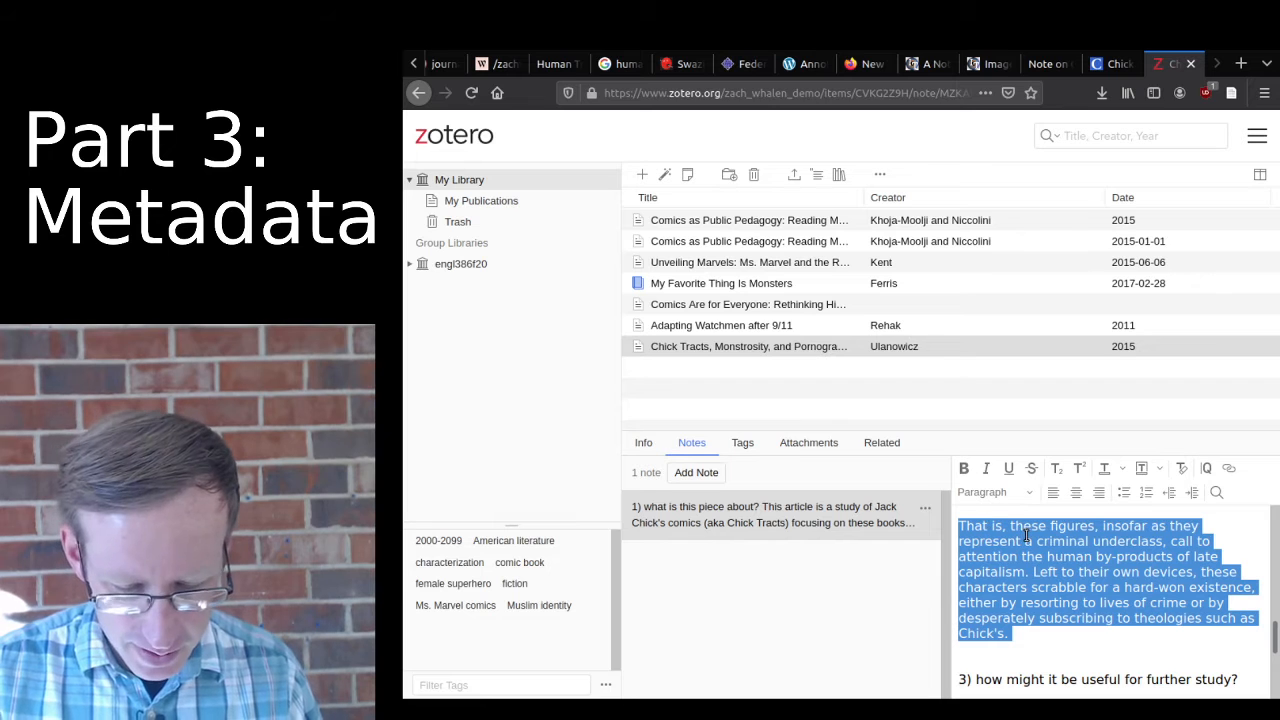
key(ctrl+i)
click(1159, 642)
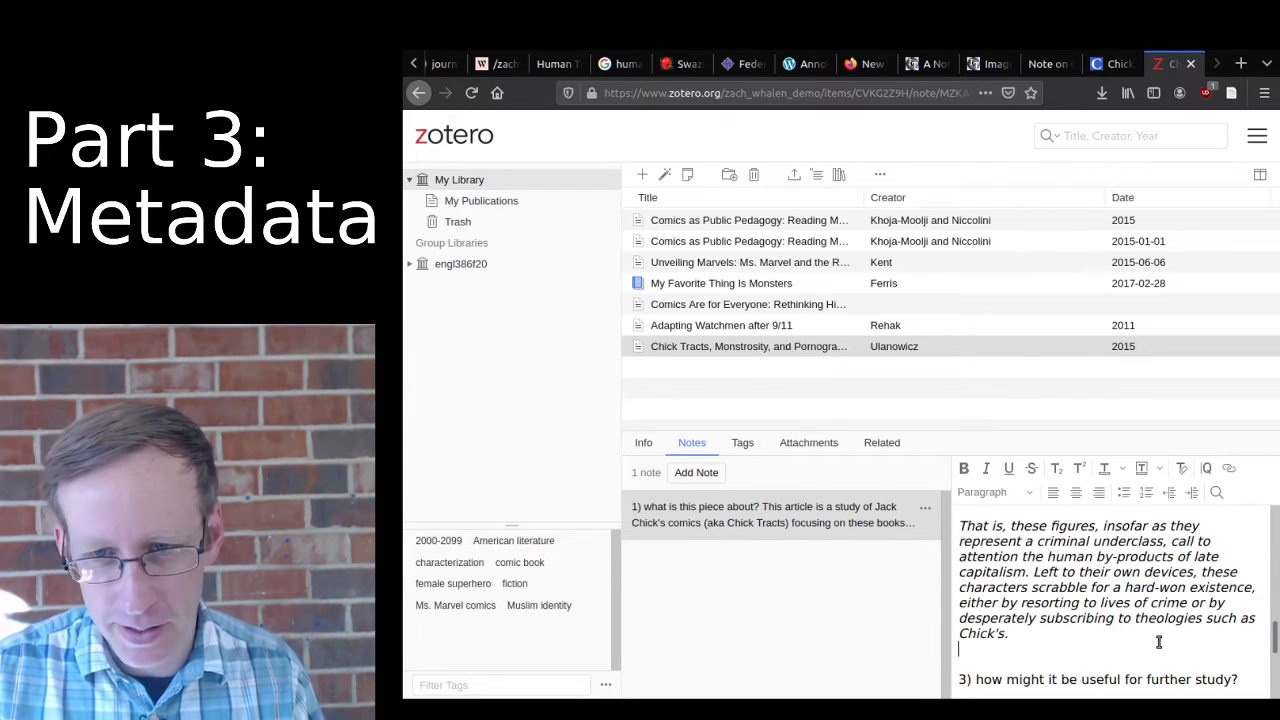
scroll(1110, 622, up, 3)
scroll(1076, 602, down, 3)
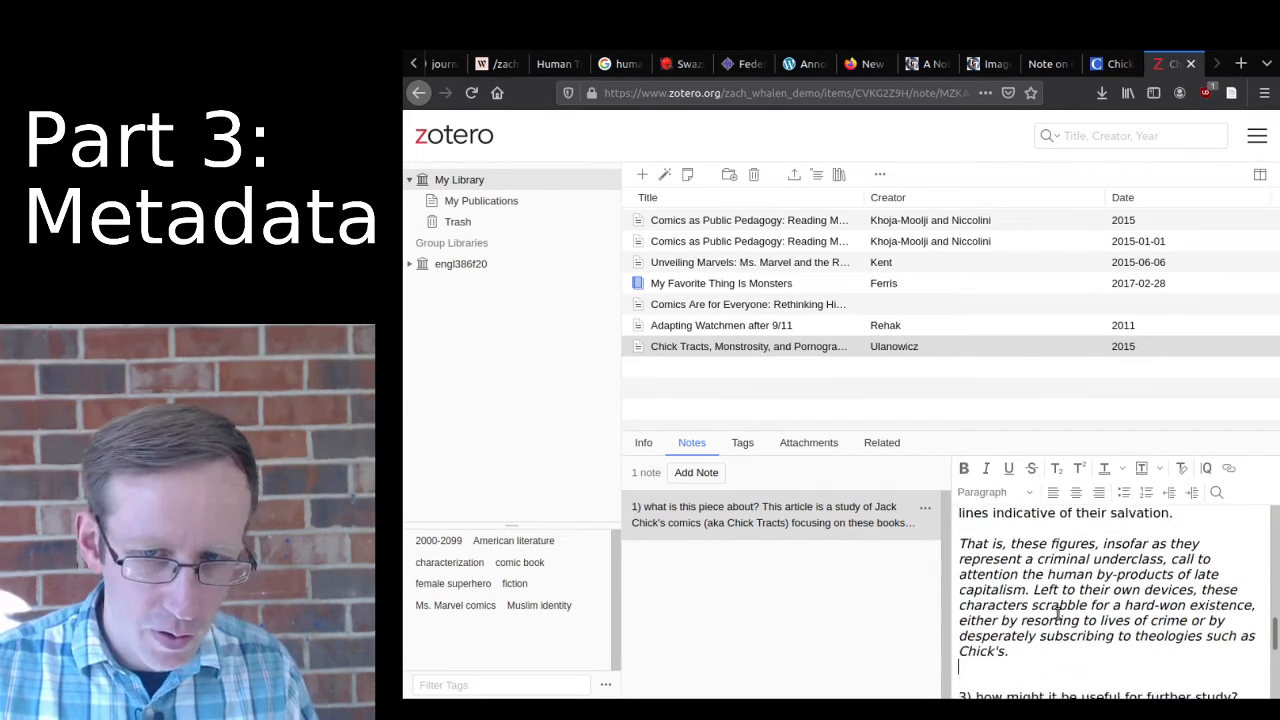
click(862, 621)
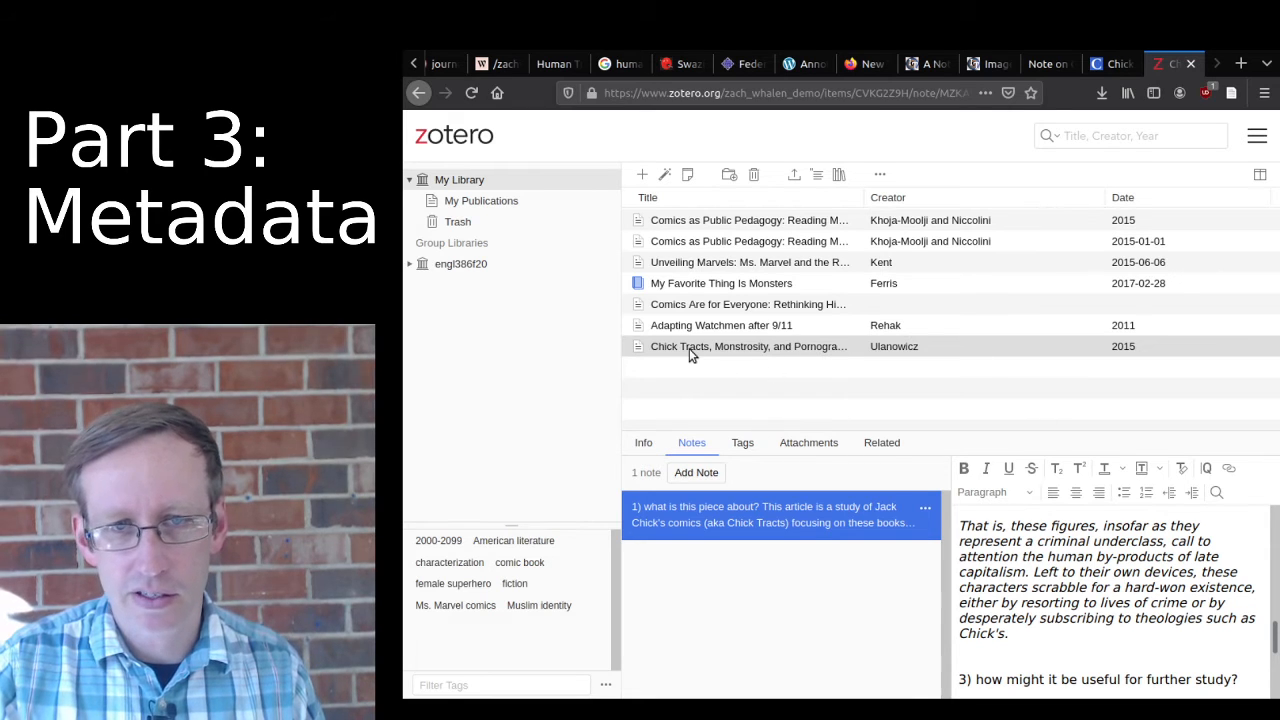
Copy the Chick Tracts record from My Library into the engl386f20 group library and open the copy there.
drag(648, 347, 476, 262)
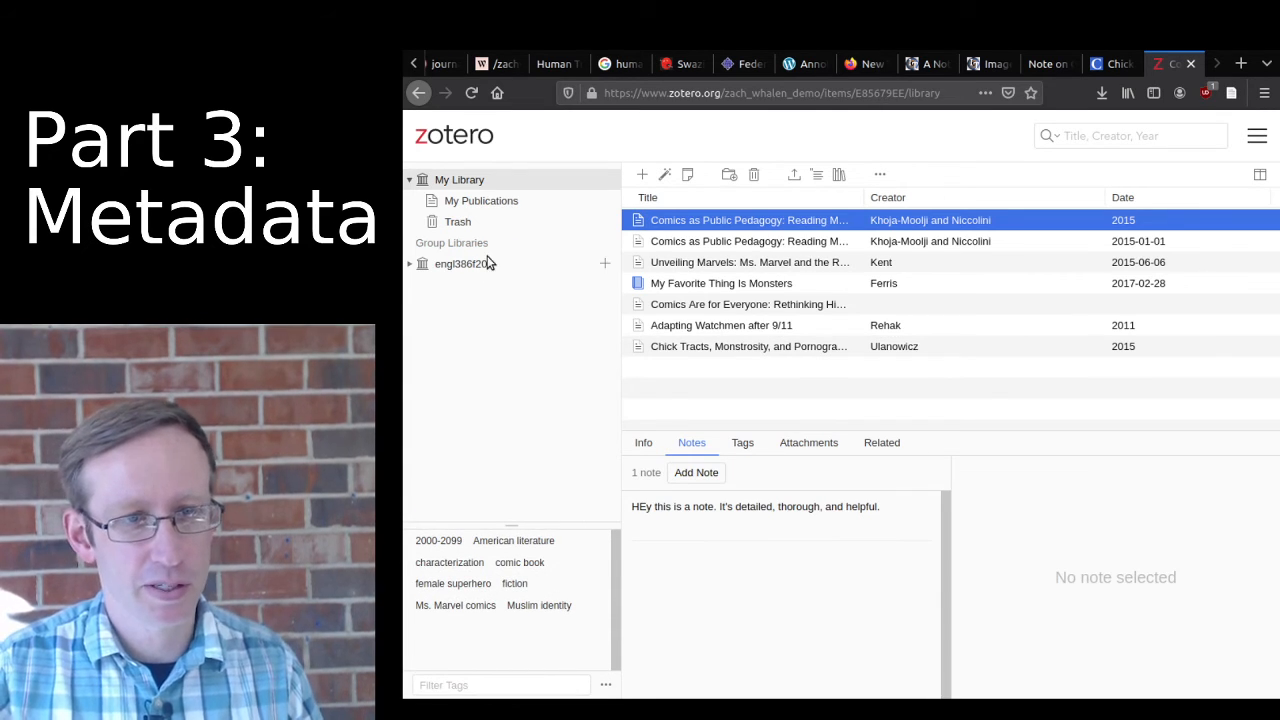
click(455, 265)
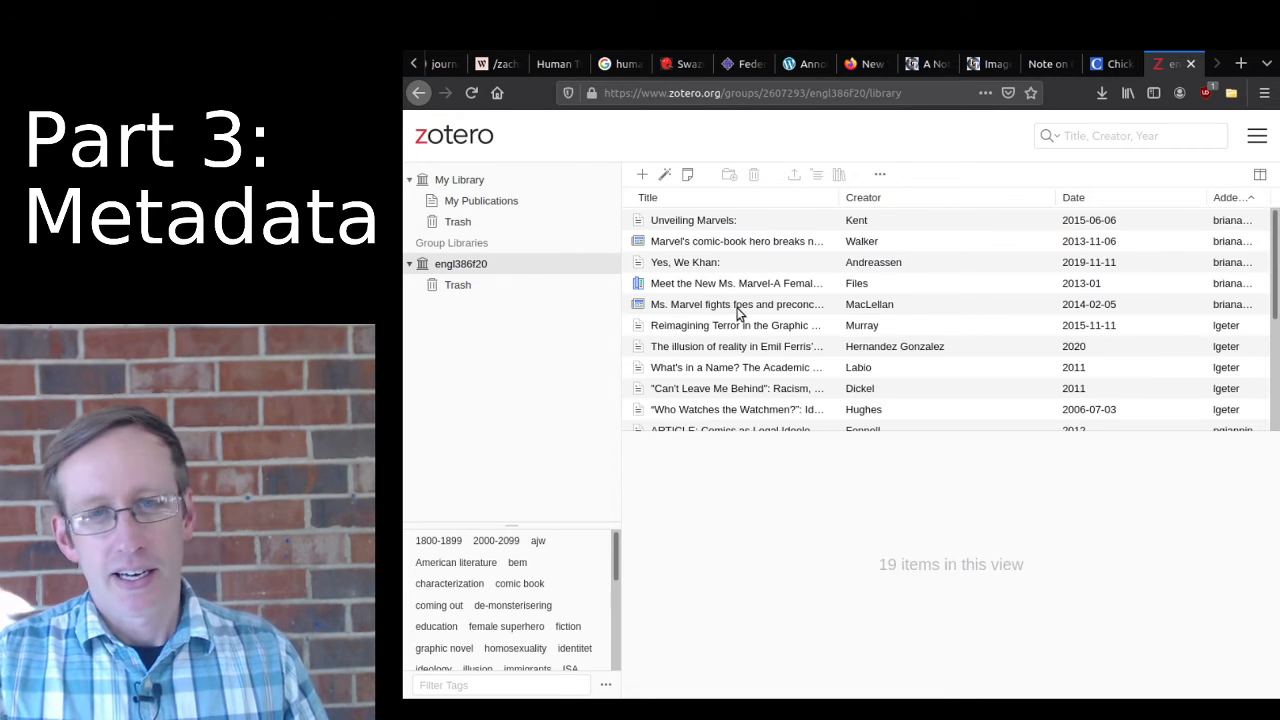
scroll(797, 338, down, 3)
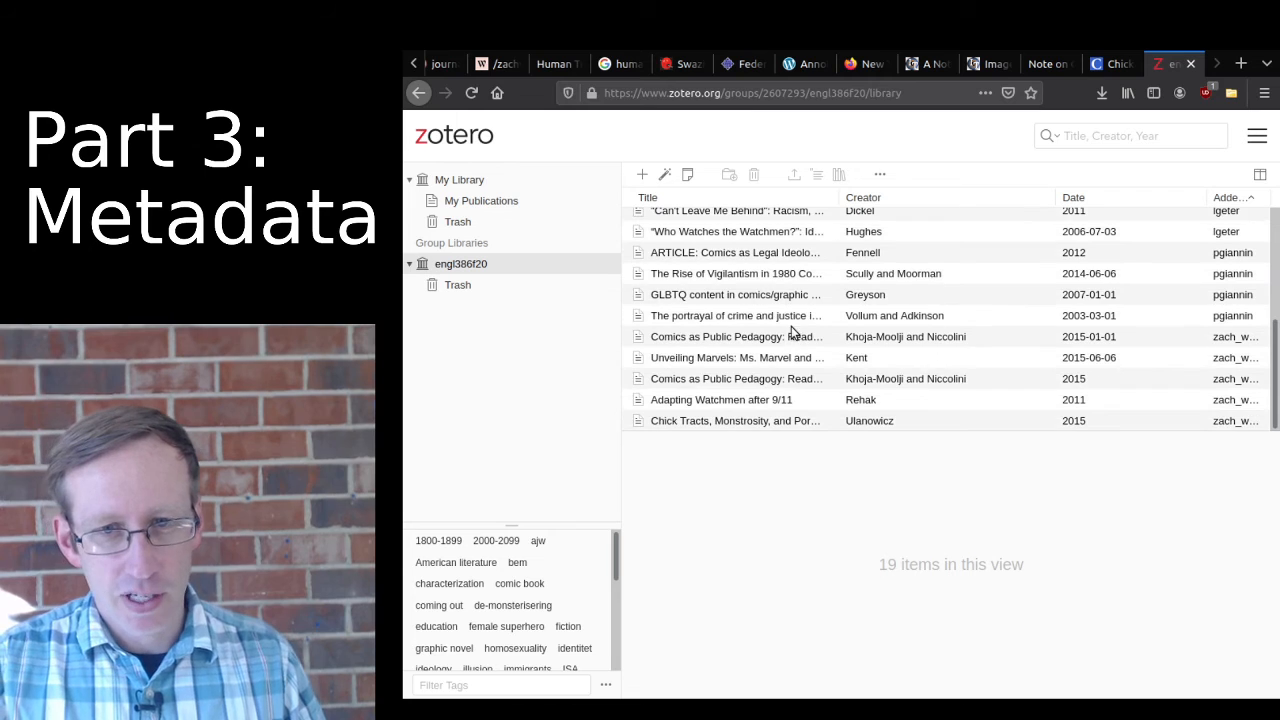
click(687, 422)
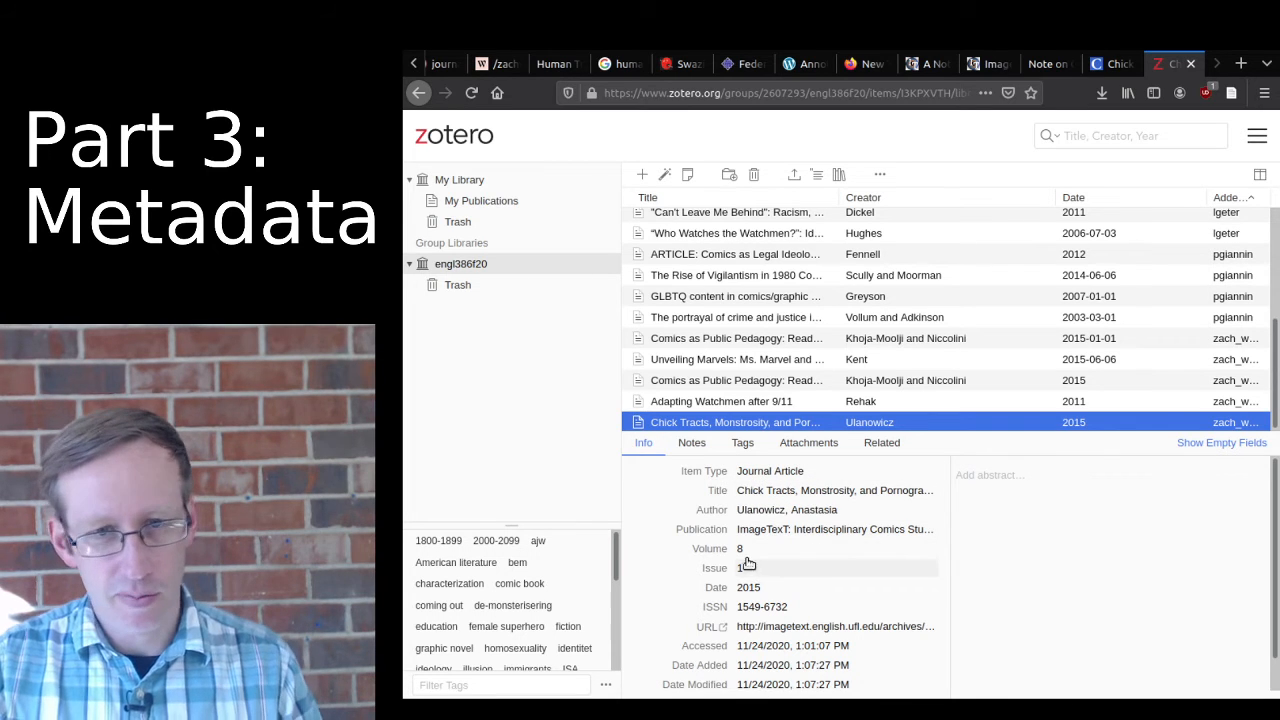
Add a note to the group library's Chick Tracts record and paste in the same four-question annotation.
click(688, 444)
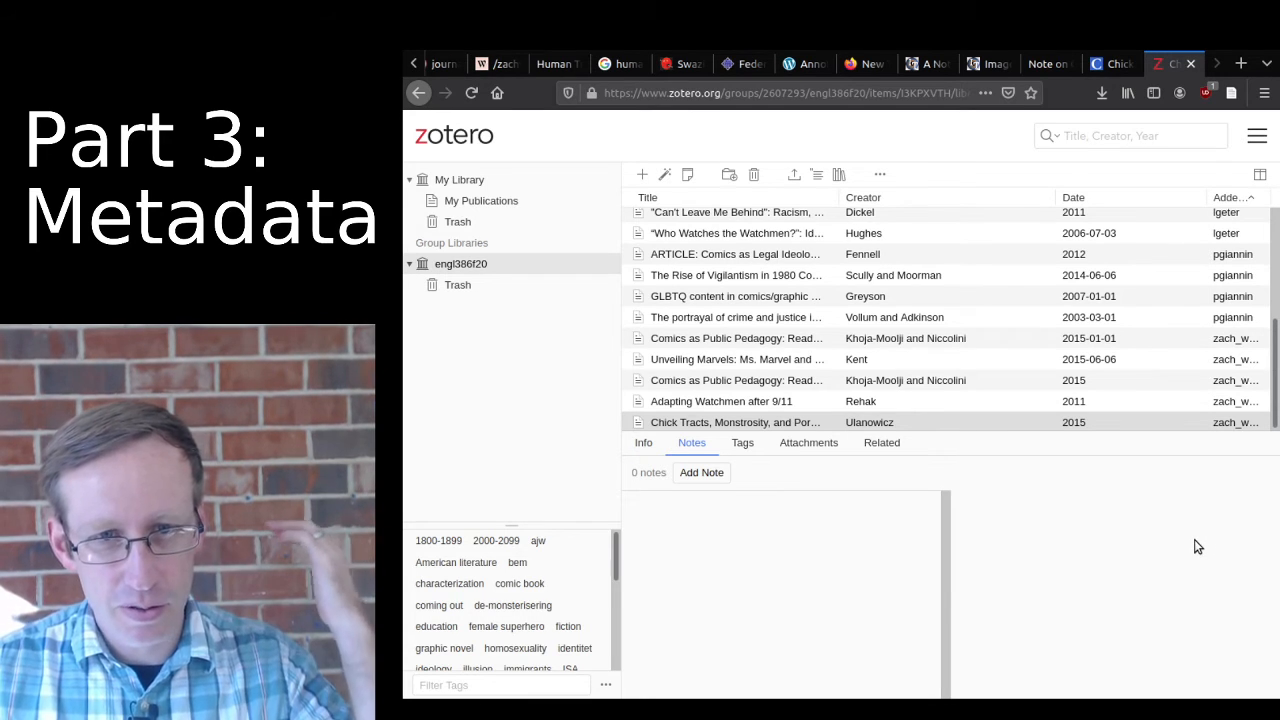
click(716, 473)
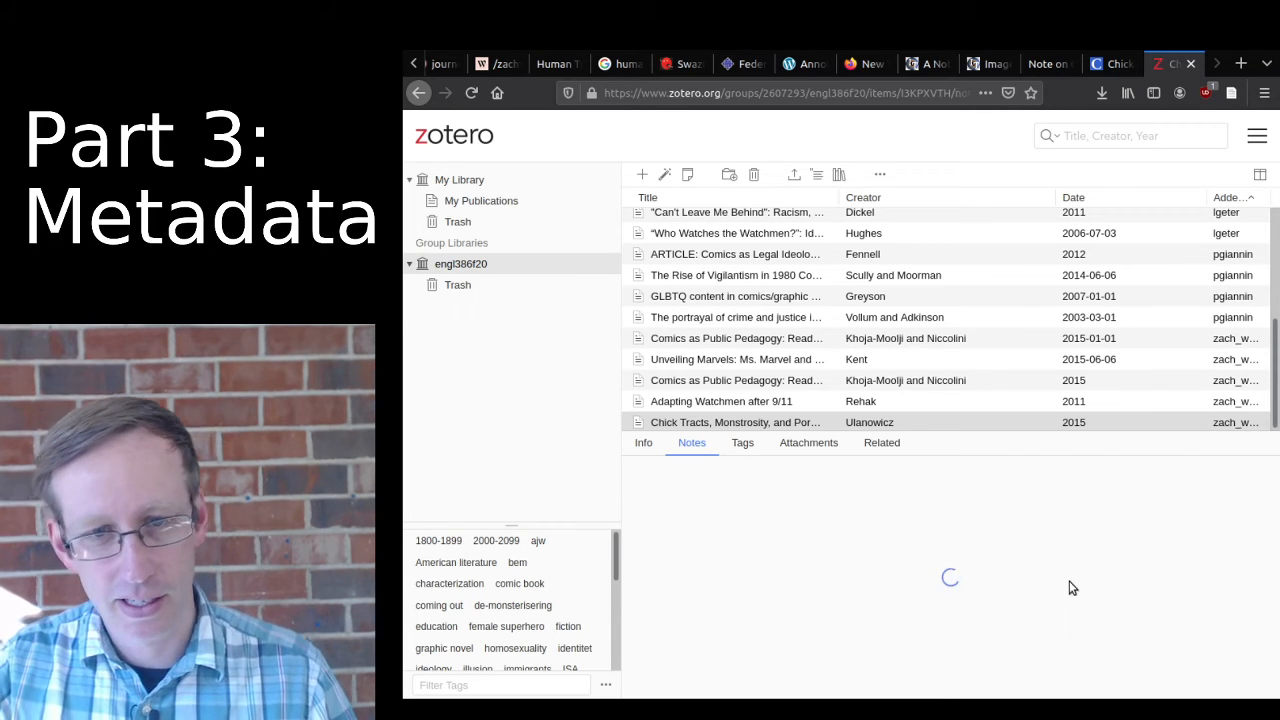
key(ctrl+v)
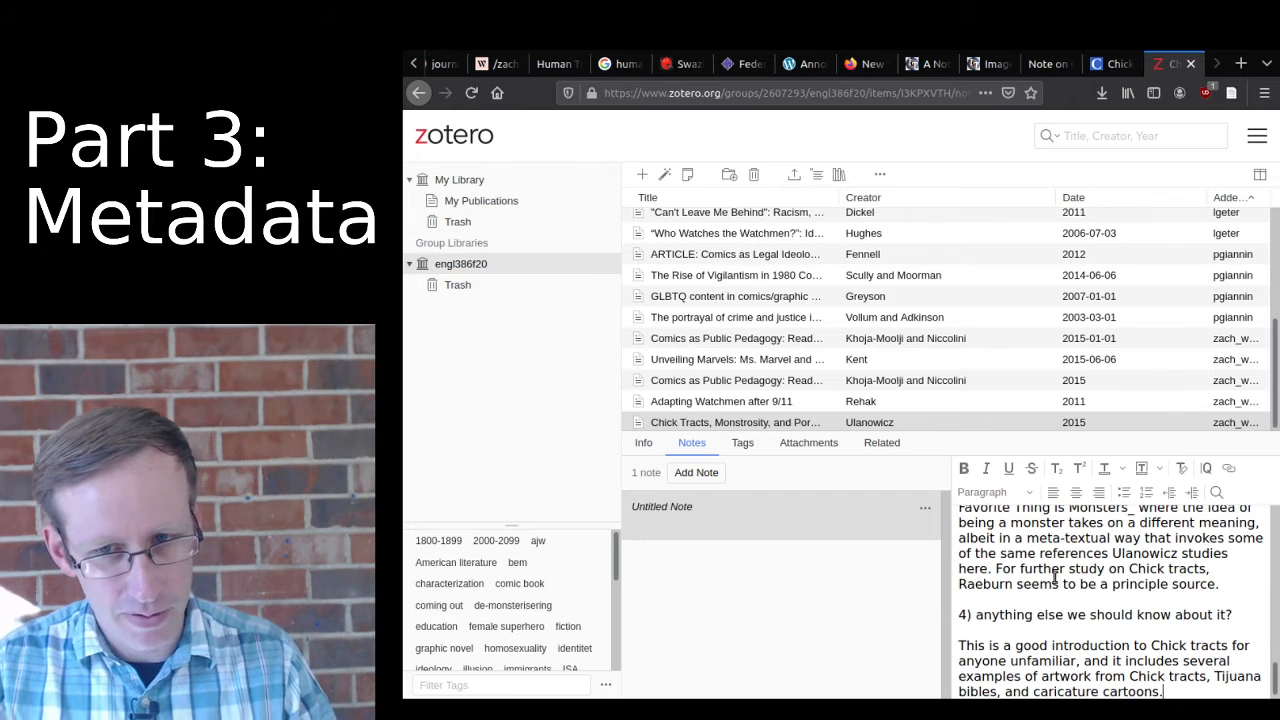
click(741, 630)
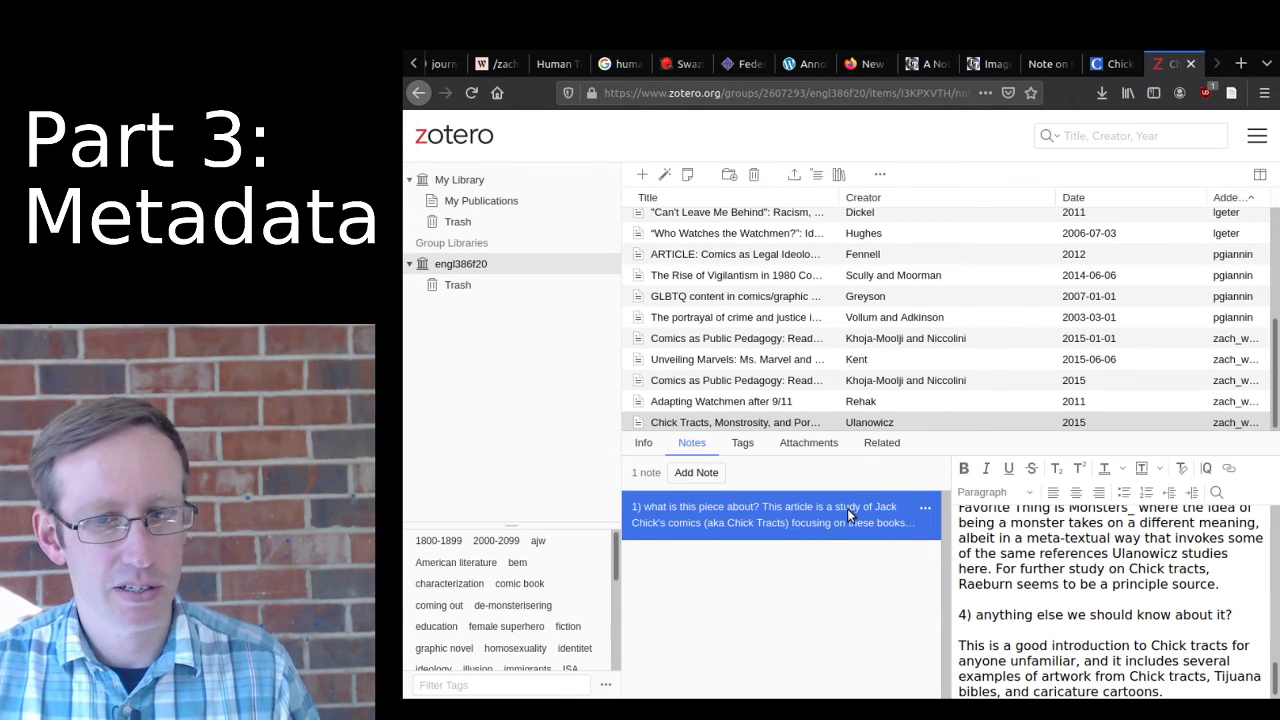
scroll(1158, 578, up, 2)
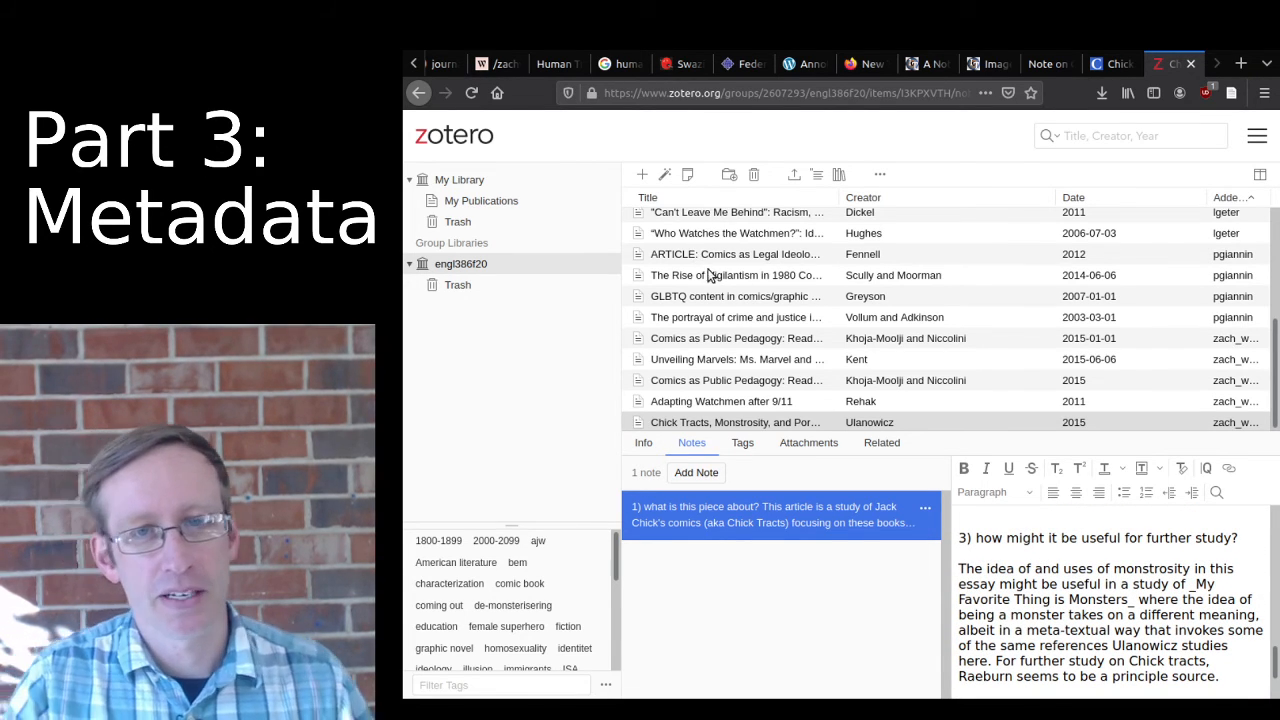
click(809, 422)
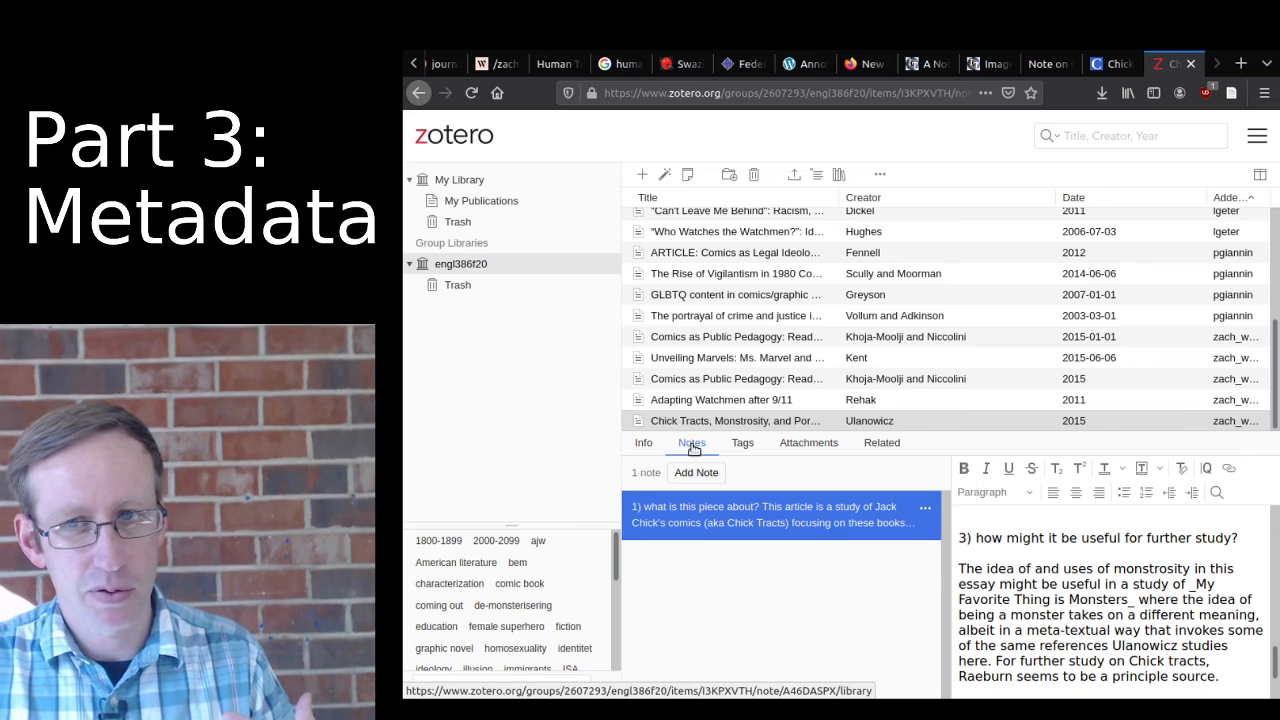
Browse the group library's items and examine the notes and metadata of the "Comics as Legal Ideologies" record.
scroll(789, 353, up, 3)
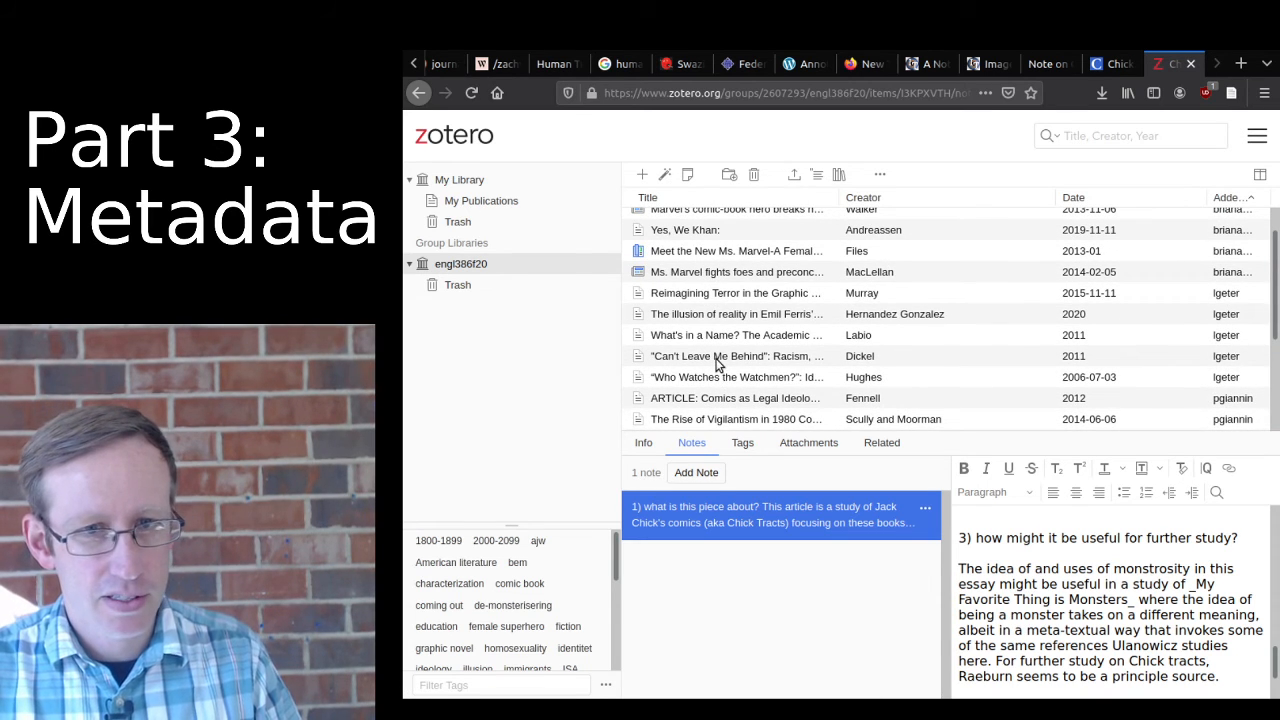
scroll(716, 364, down, 1)
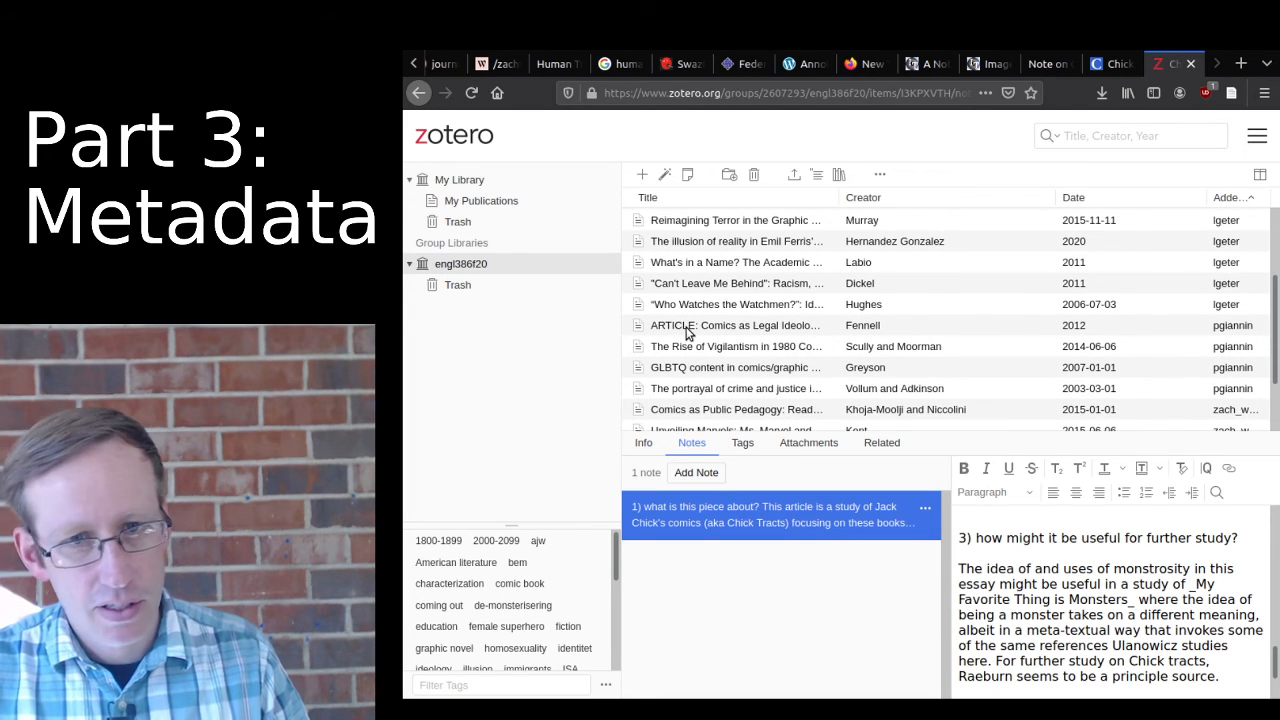
click(686, 333)
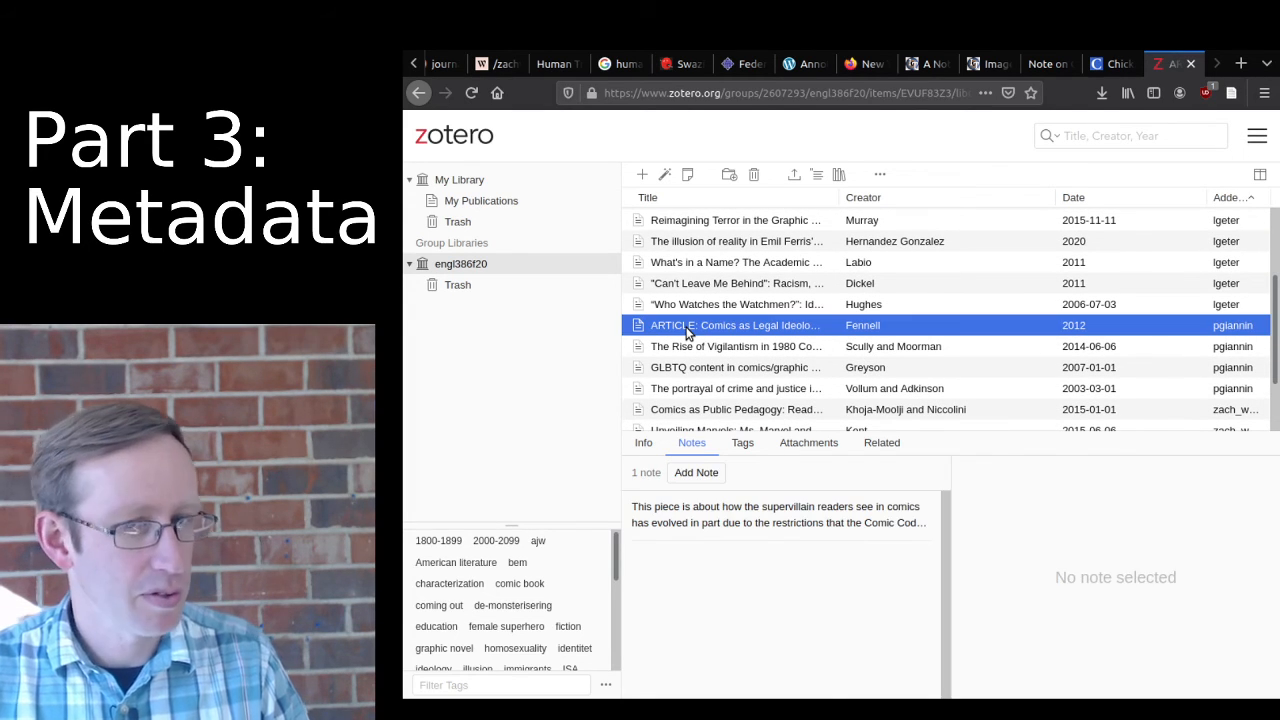
click(643, 444)
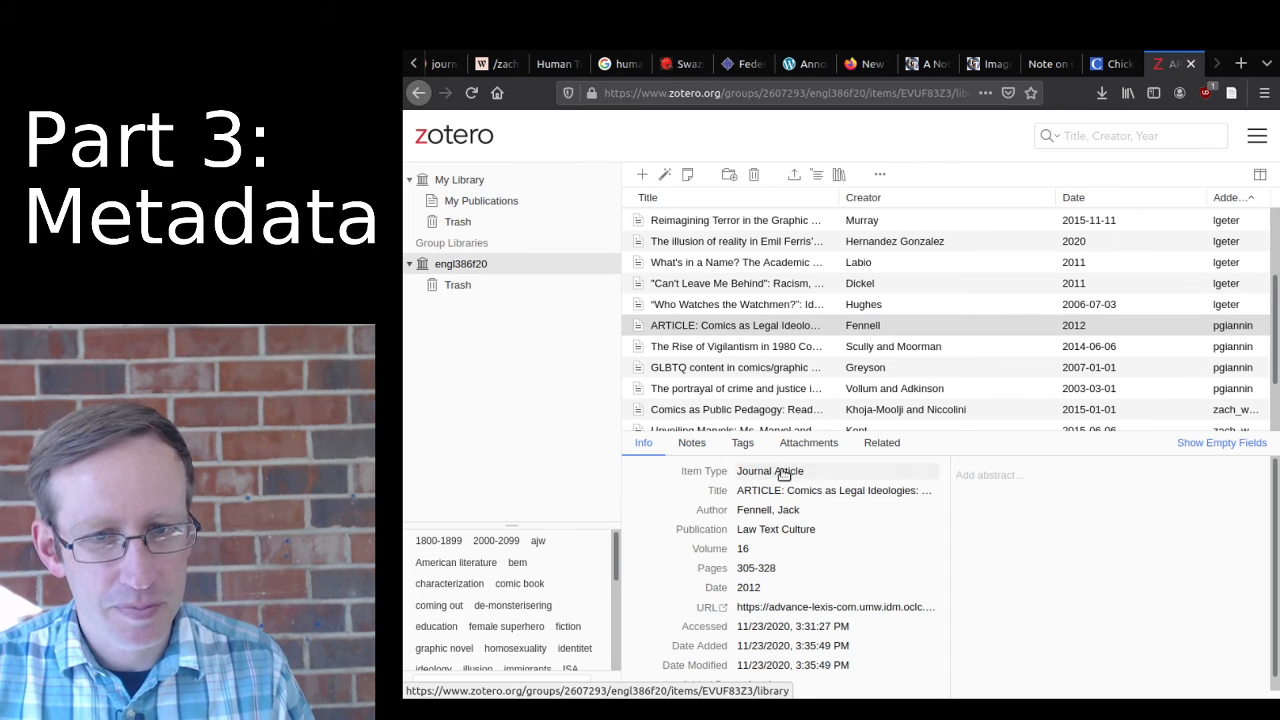
scroll(780, 415, down, 2)
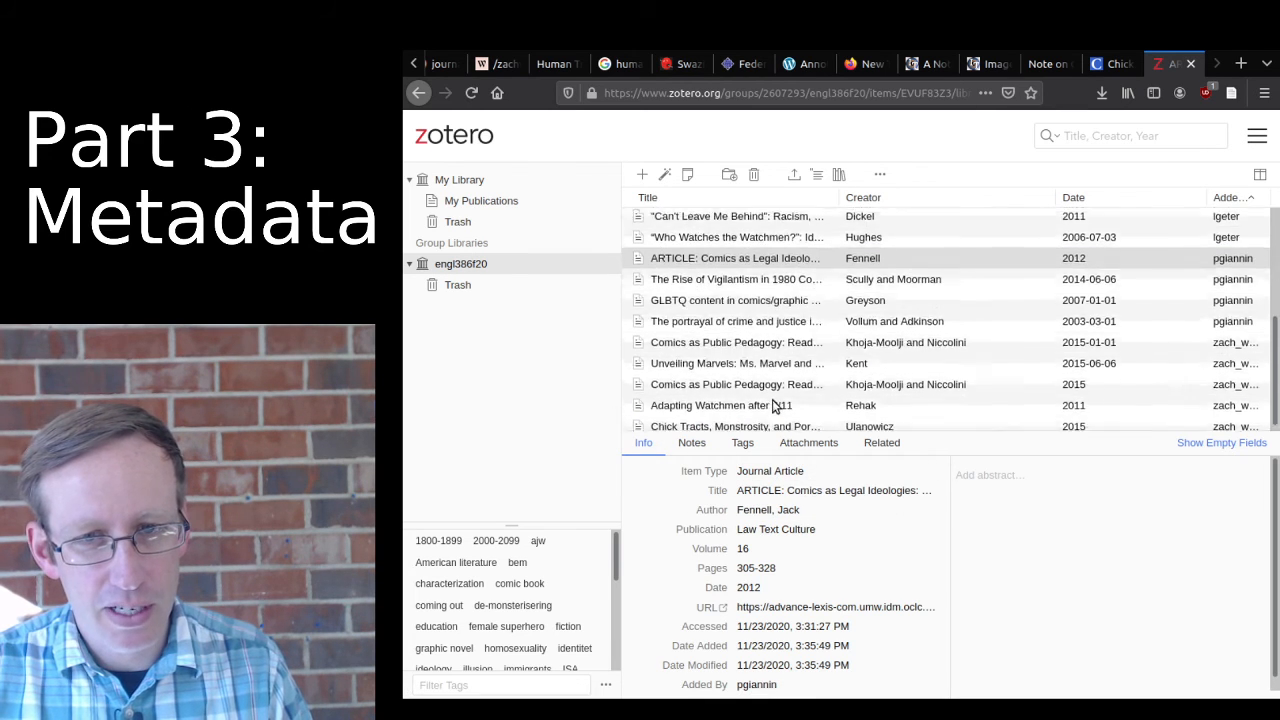